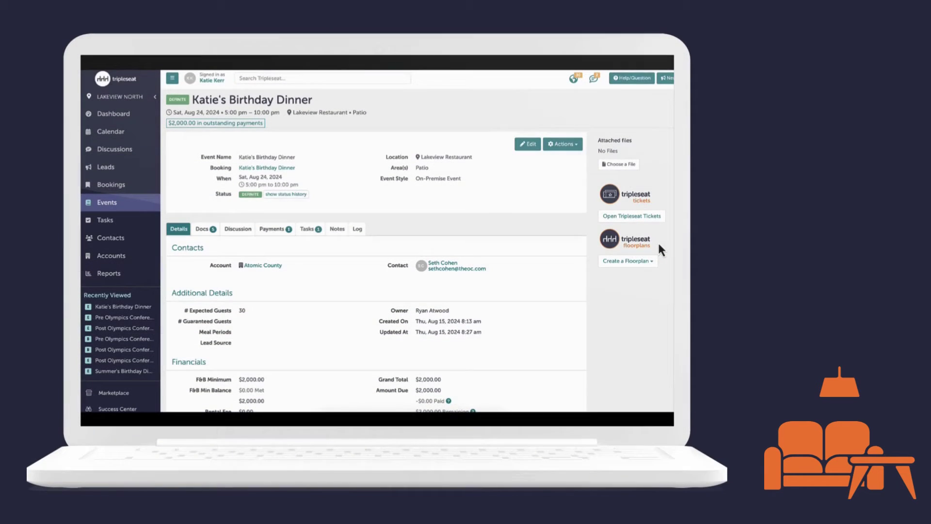
Create a new Merri floorplan event and place four 72"x30" guest tables in a row.
click(650, 262)
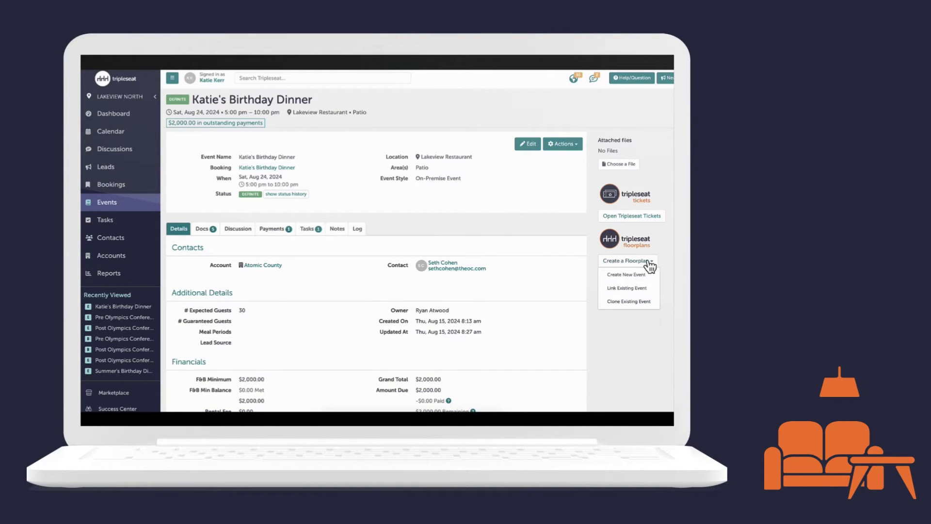
click(631, 274)
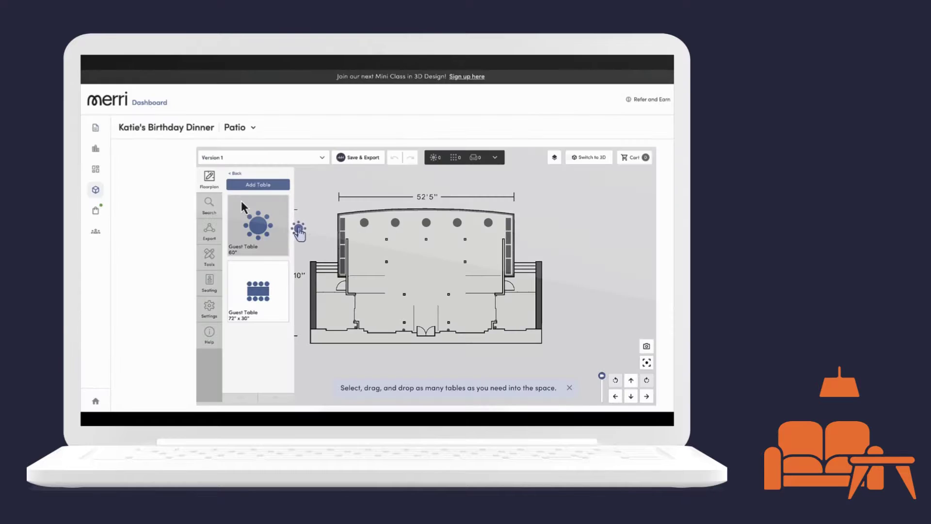
drag(275, 284, 365, 250)
drag(254, 290, 402, 257)
drag(260, 292, 442, 259)
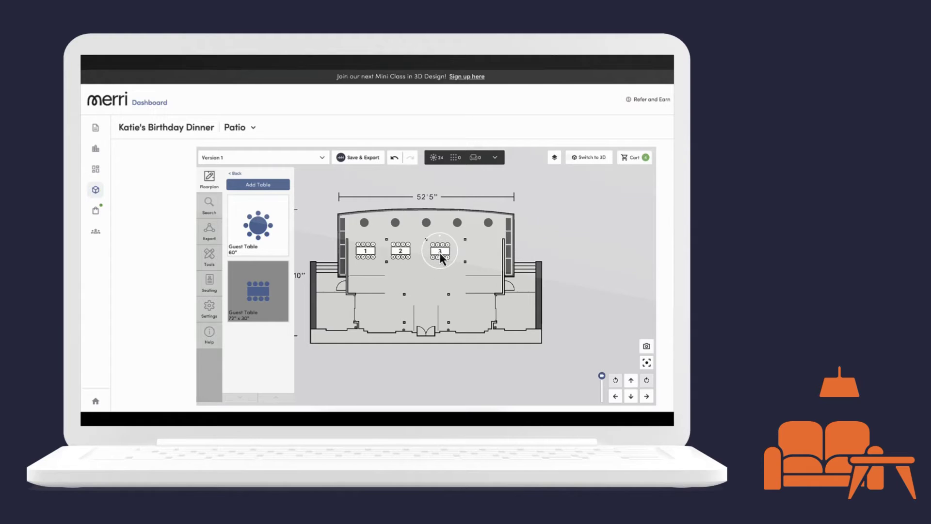
drag(278, 305, 482, 256)
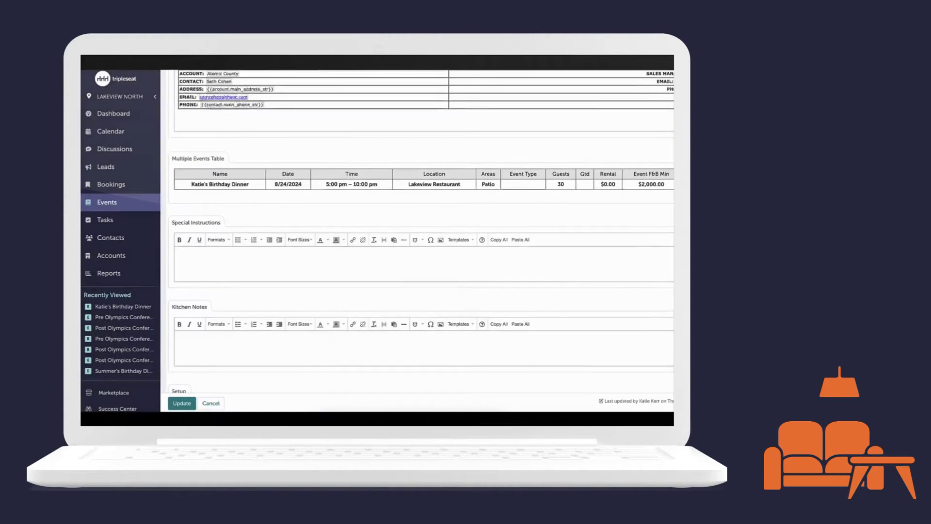
Insert Blueprint Image 1 into the event order's Setup notes and save it.
scroll(218, 344, down, 3)
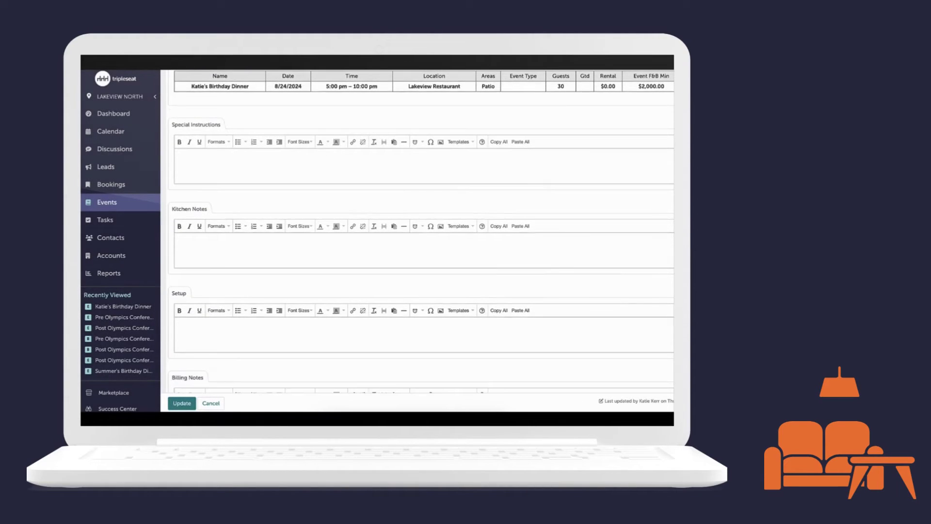
right_click(199, 342)
mouse_move(245, 267)
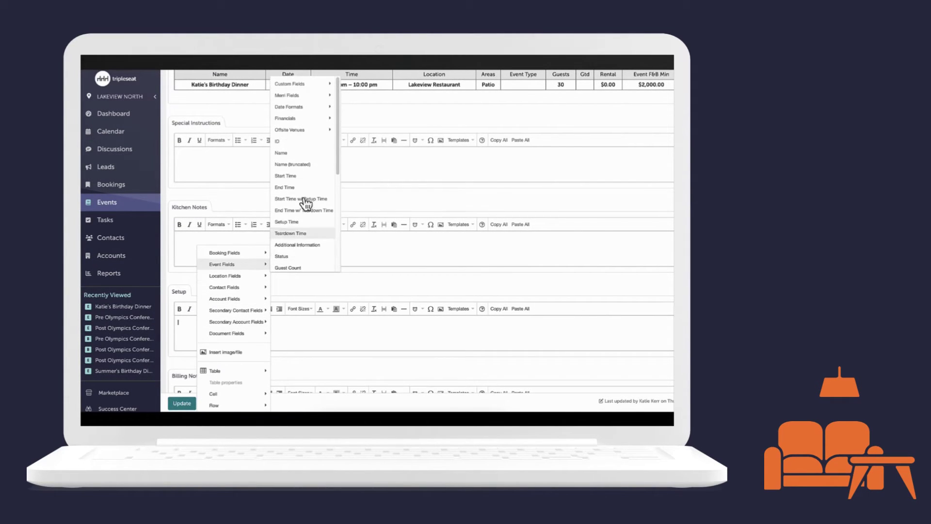
mouse_move(311, 100)
click(379, 95)
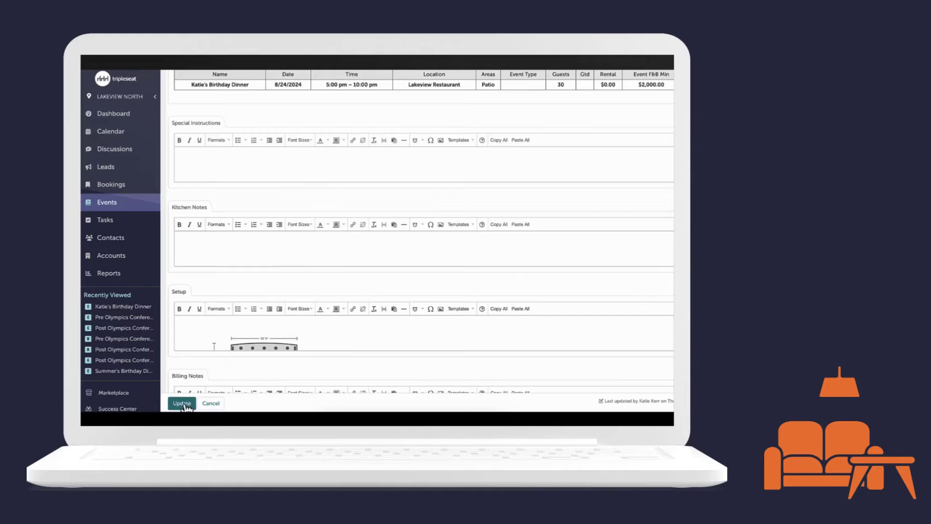
click(182, 403)
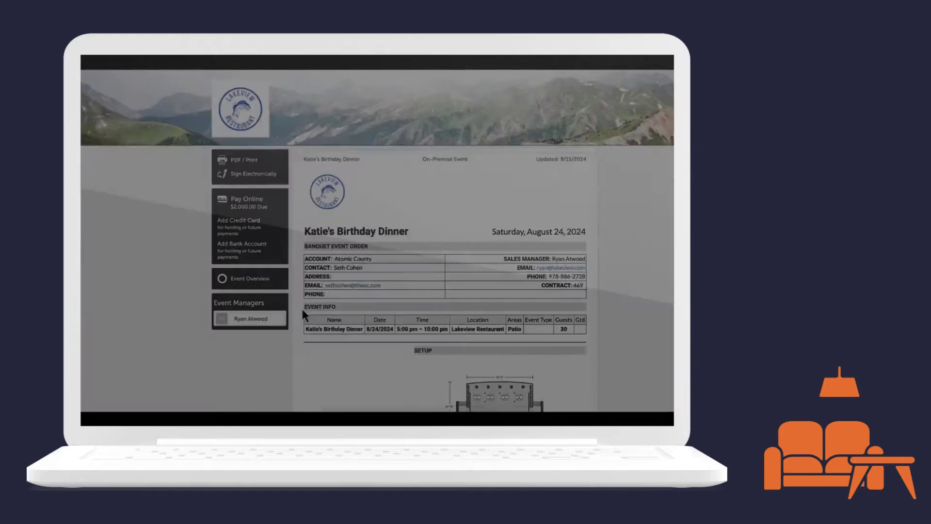
scroll(342, 349, down, 2)
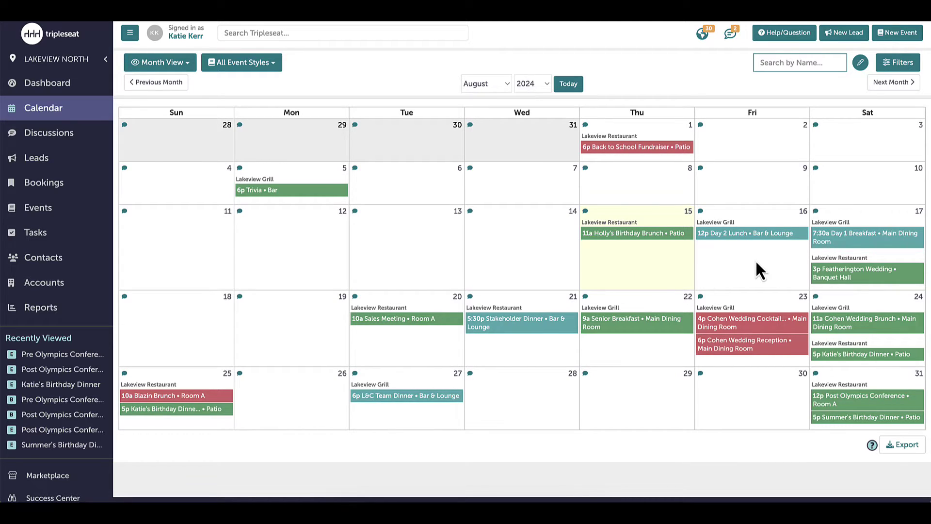
Open the August 24 birthday dinner's full event page and bring up the floorplan creation choices.
click(843, 357)
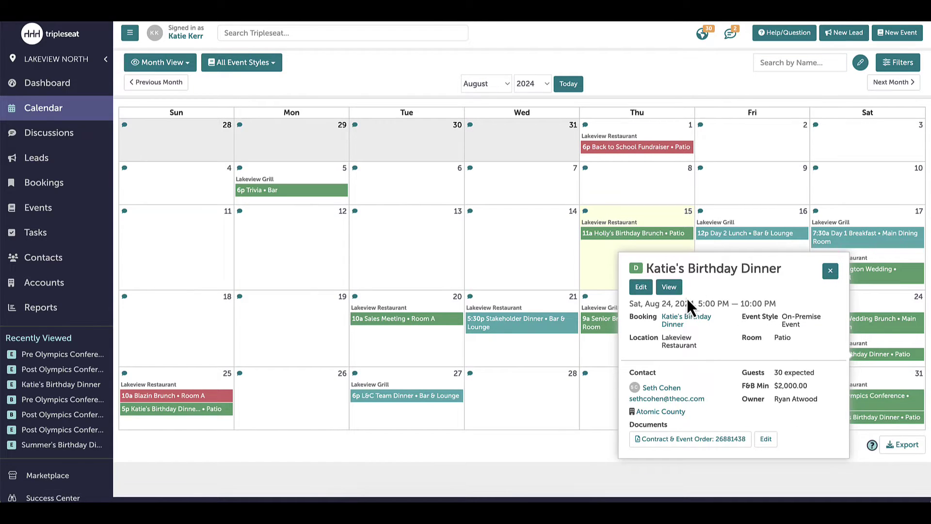
click(669, 288)
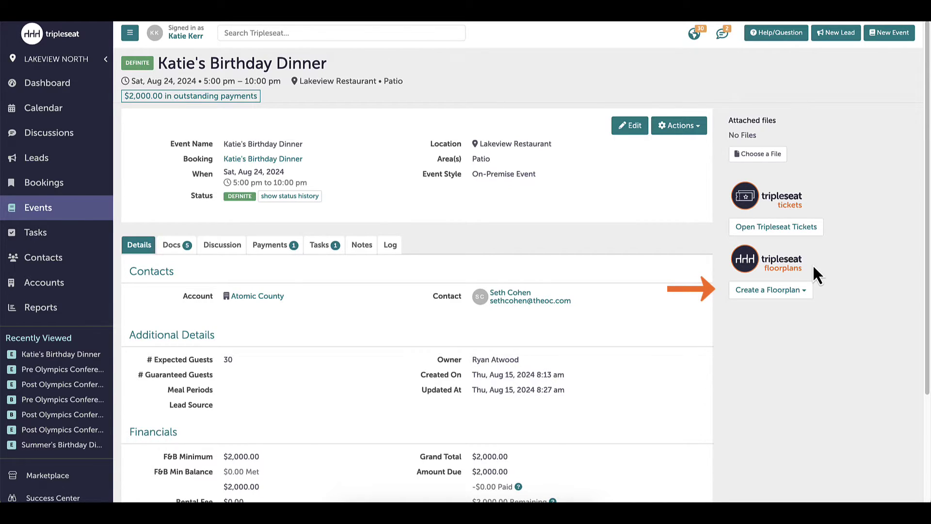
click(783, 290)
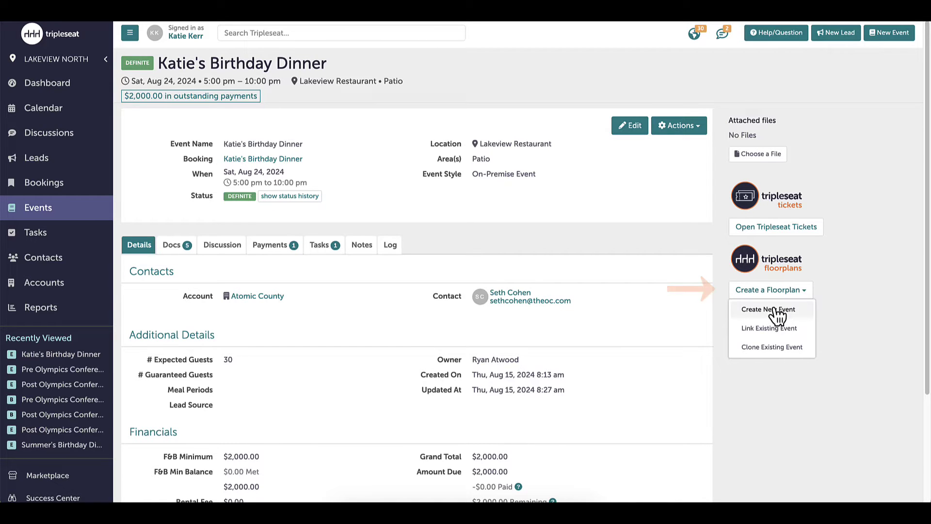
Create the Merri event for the birthday dinner and start a blank Patio floorplan from scratch.
click(775, 311)
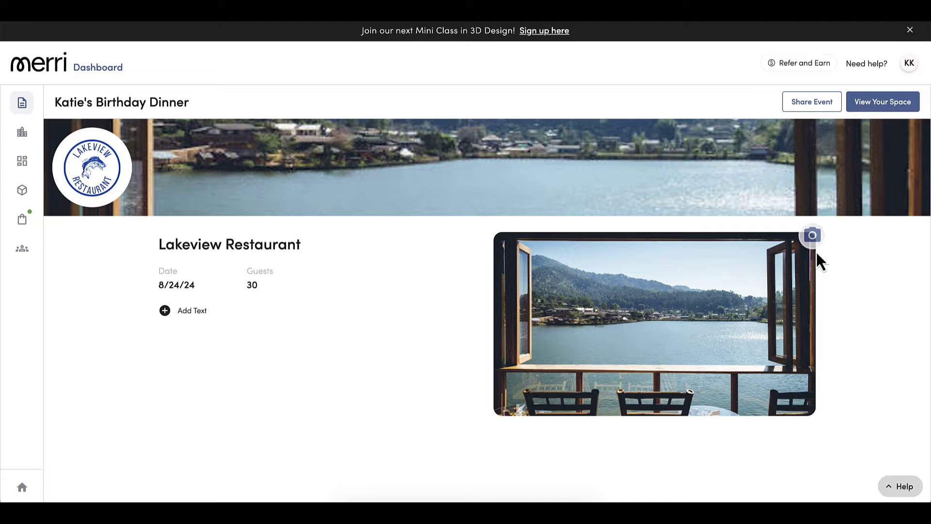
click(881, 103)
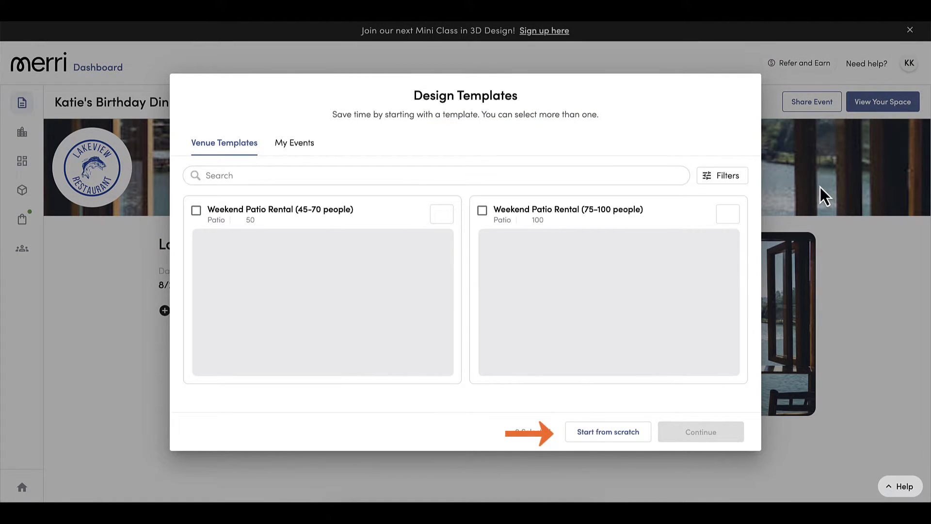
click(617, 436)
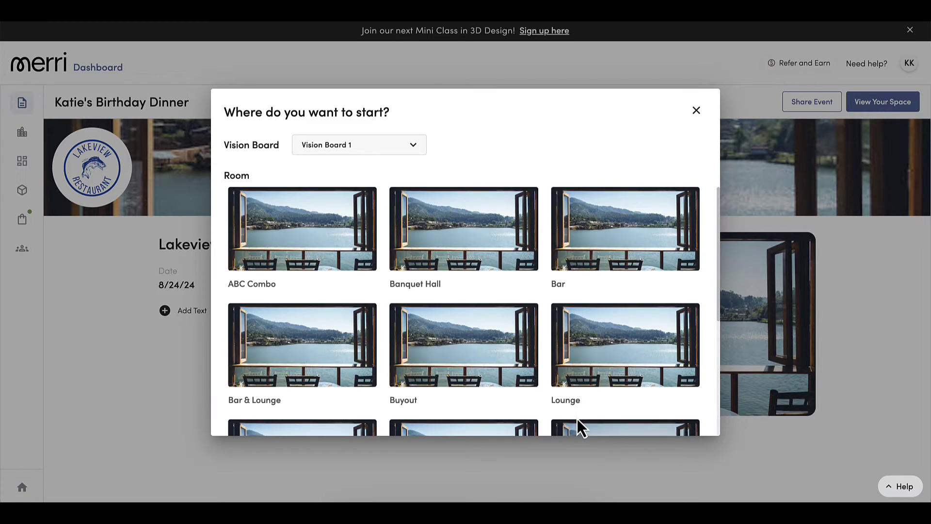
scroll(577, 418, down, 5)
click(318, 264)
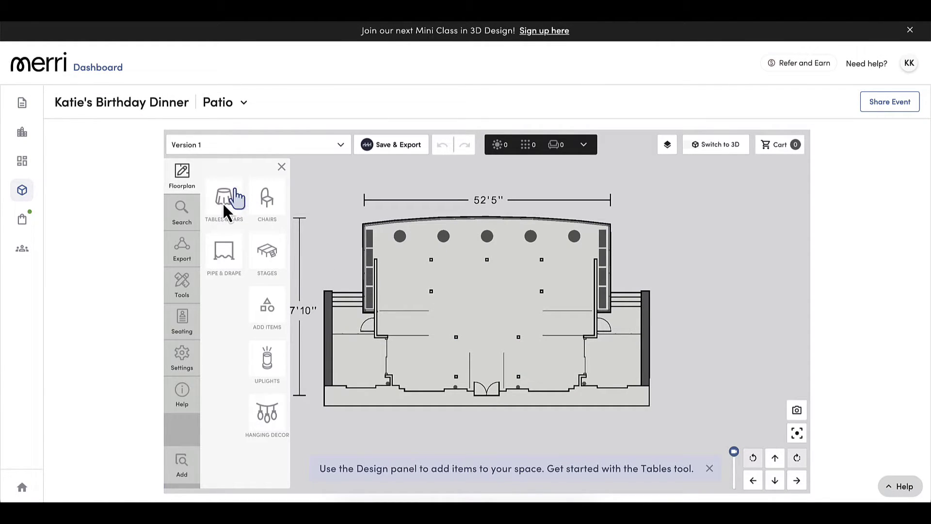
Place four 72"x30" guest tables across the top of the Patio plan.
click(222, 203)
drag(245, 335, 415, 277)
drag(273, 336, 454, 274)
drag(250, 334, 505, 278)
drag(260, 349, 558, 277)
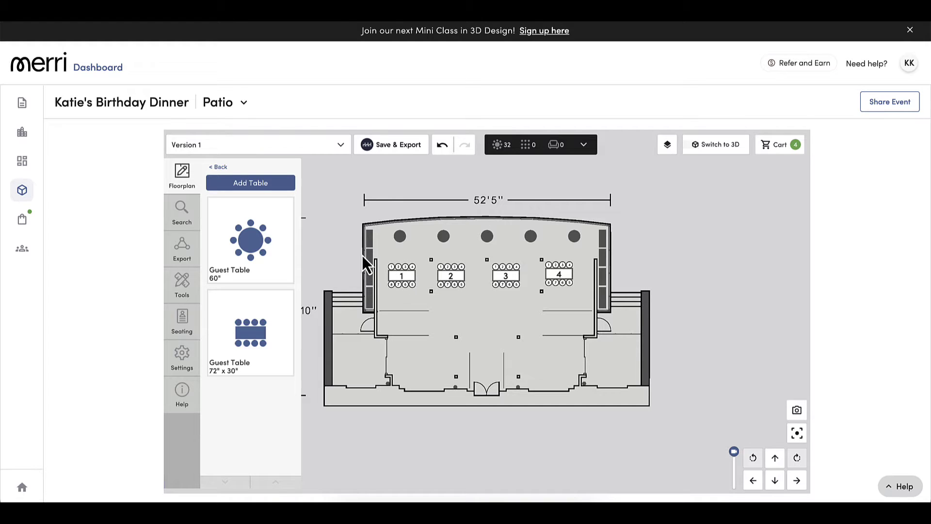
Select the four guest tables and middle-align them.
drag(361, 254, 605, 309)
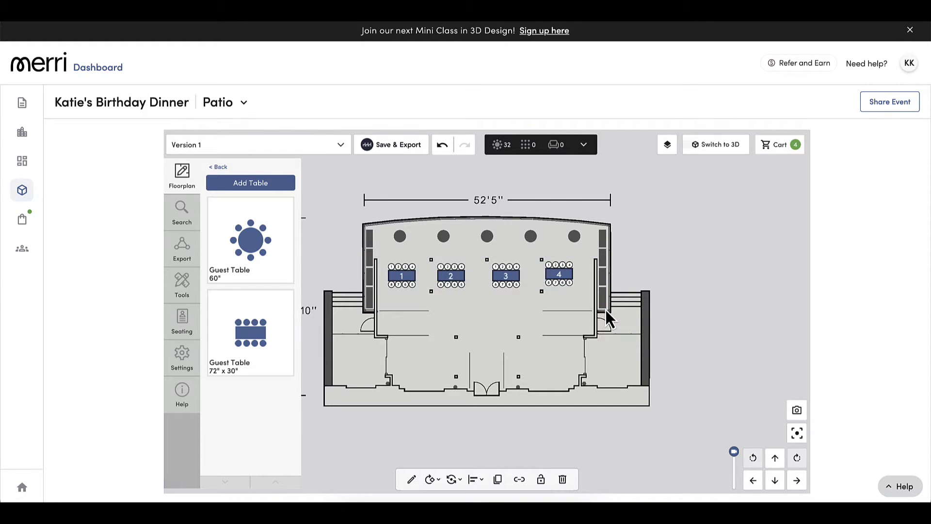
click(475, 482)
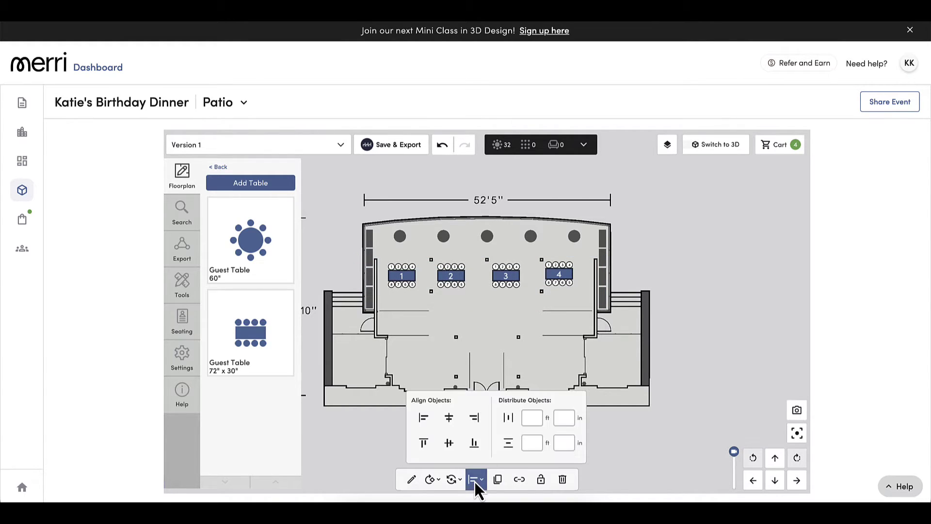
click(450, 444)
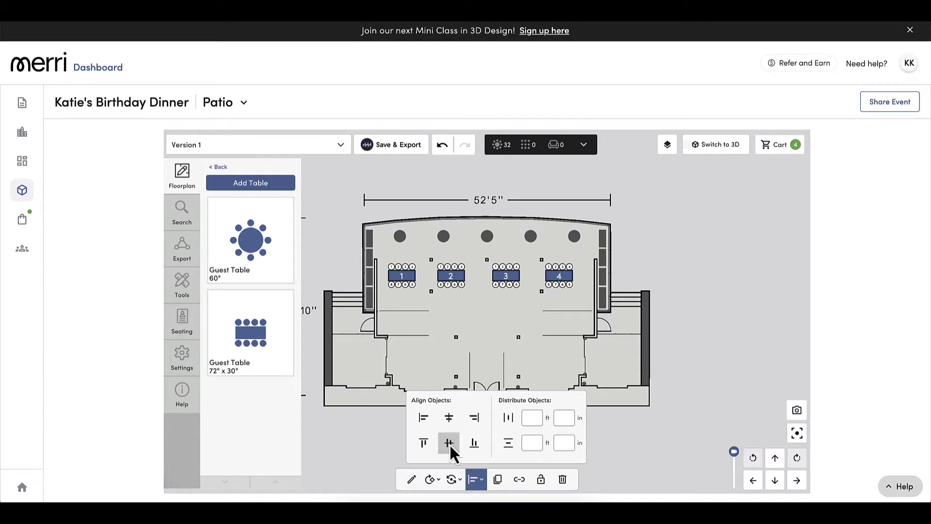
click(602, 406)
Add sofas and armchairs to the lower lounge area, then save and export the plan as PDF.
click(218, 167)
click(278, 309)
click(268, 257)
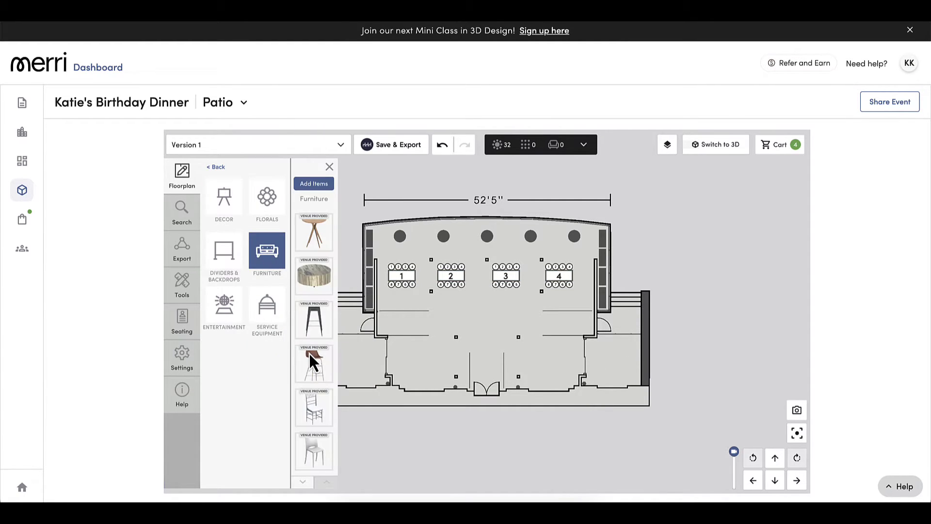
drag(312, 359, 436, 351)
drag(314, 317, 421, 378)
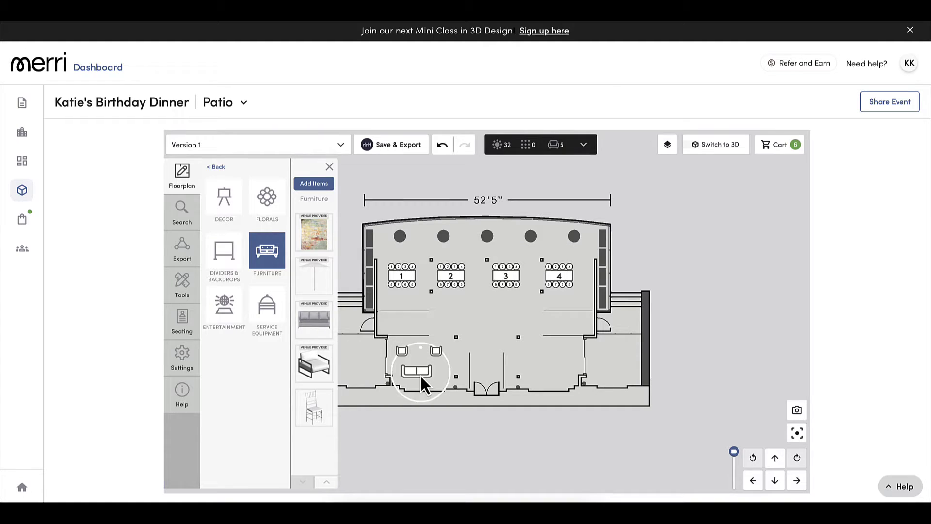
drag(314, 320, 550, 383)
drag(313, 364, 561, 356)
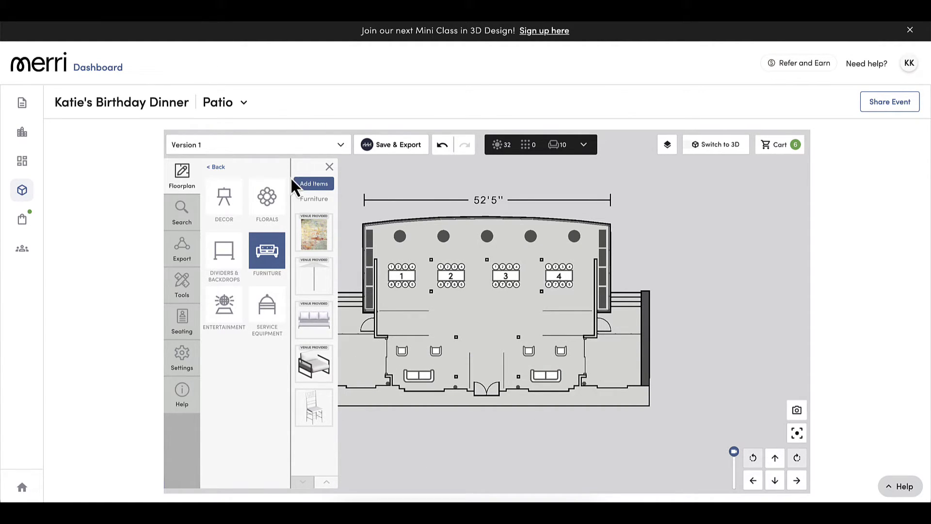
click(329, 166)
click(280, 171)
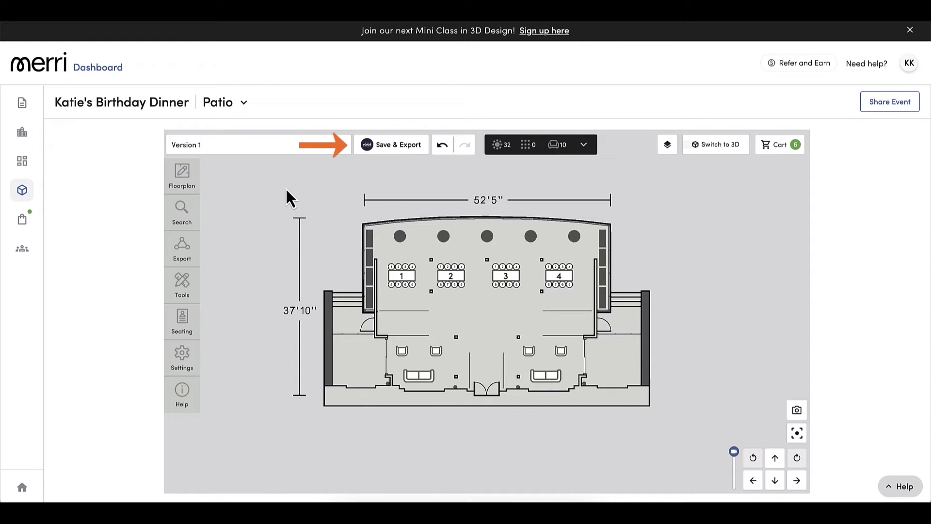
click(401, 146)
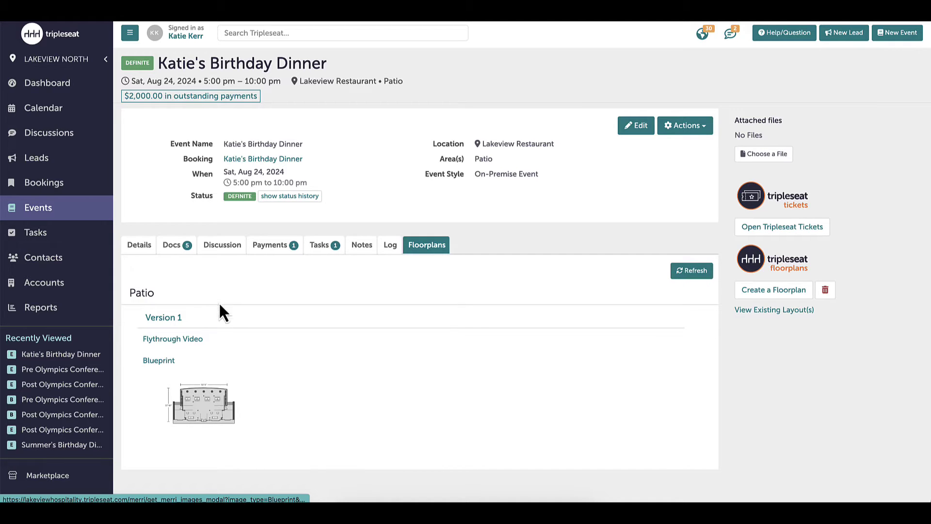
Insert Blueprint Image 1 into the Contract & Event Order's Setup section and update it.
click(171, 245)
click(199, 299)
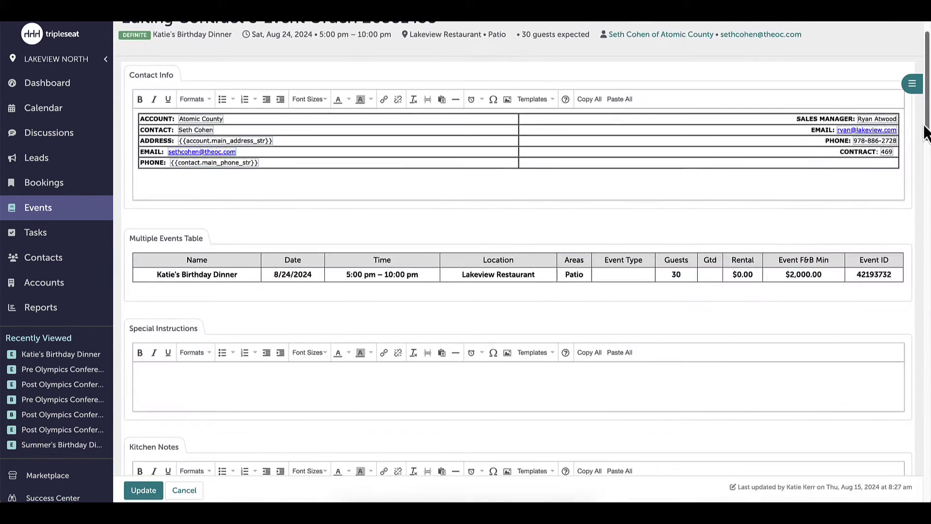
scroll(343, 434, down, 5)
click(164, 383)
right_click(164, 383)
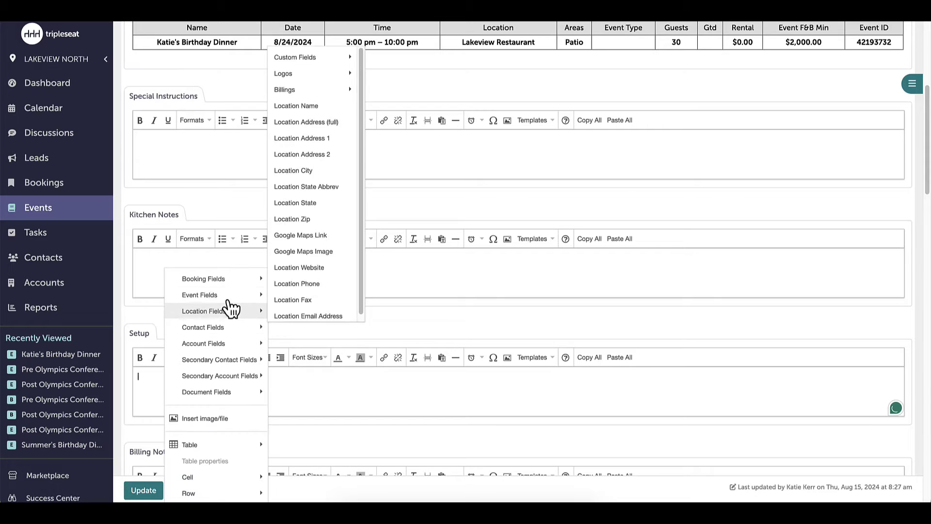
mouse_move(272, 296)
mouse_move(318, 58)
click(438, 60)
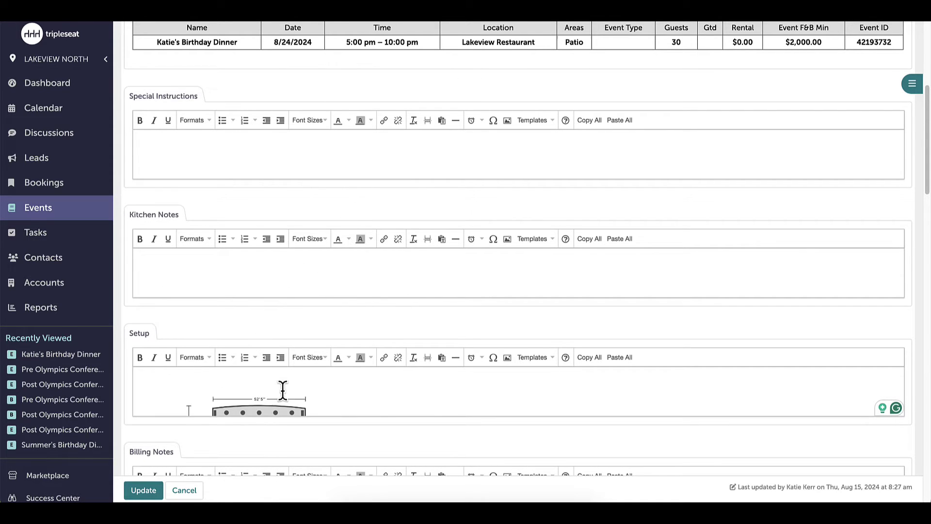
click(145, 491)
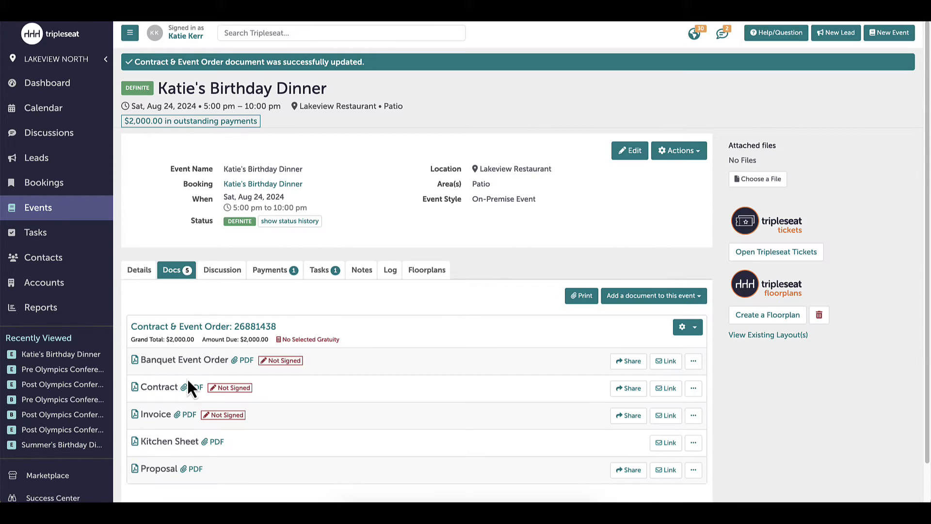
click(184, 385)
scroll(370, 414, down, 1)
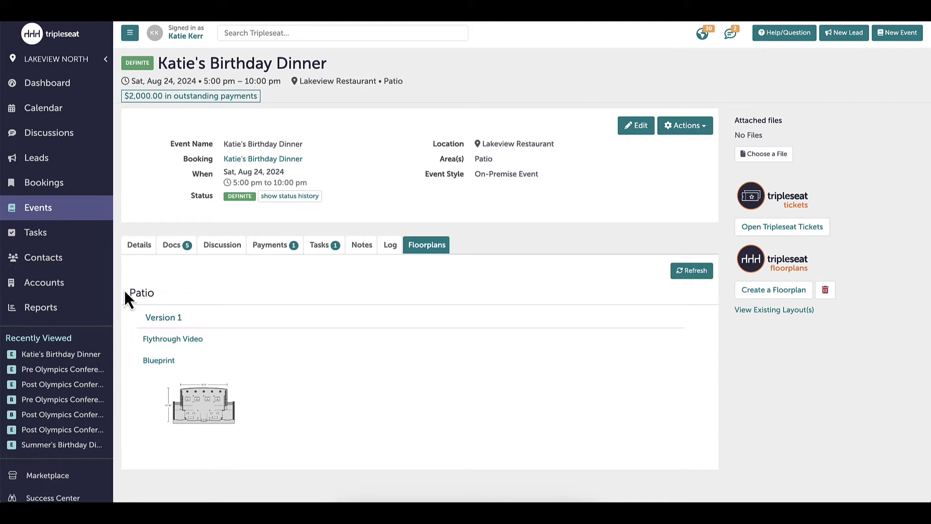
Go to Settings > Integrations and scroll to the connected Tripleseat Floorplans section.
scroll(69, 482, down, 2)
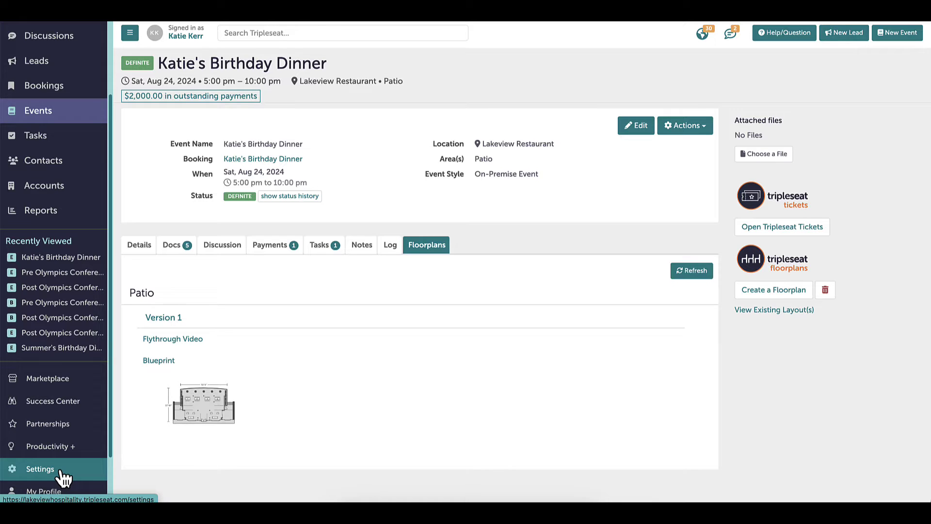
click(62, 473)
scroll(518, 262, down, 8)
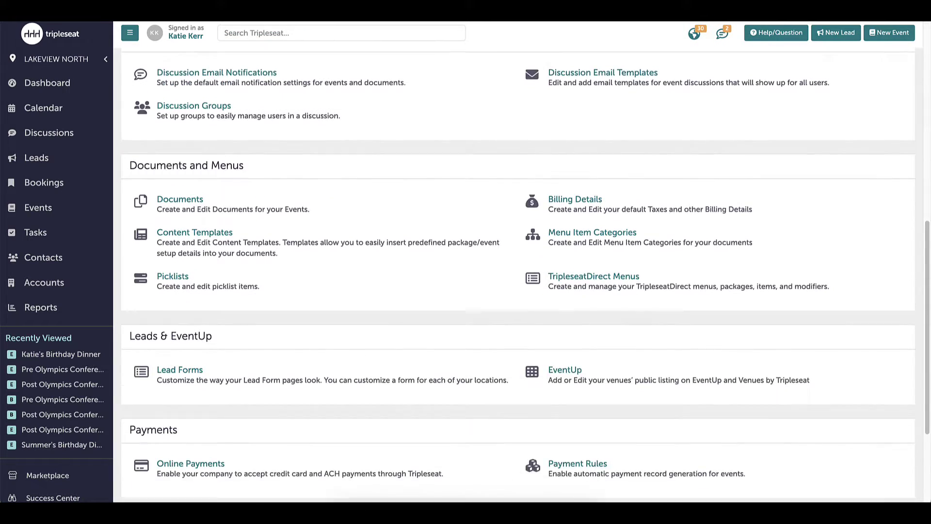
scroll(897, 453, down, 1)
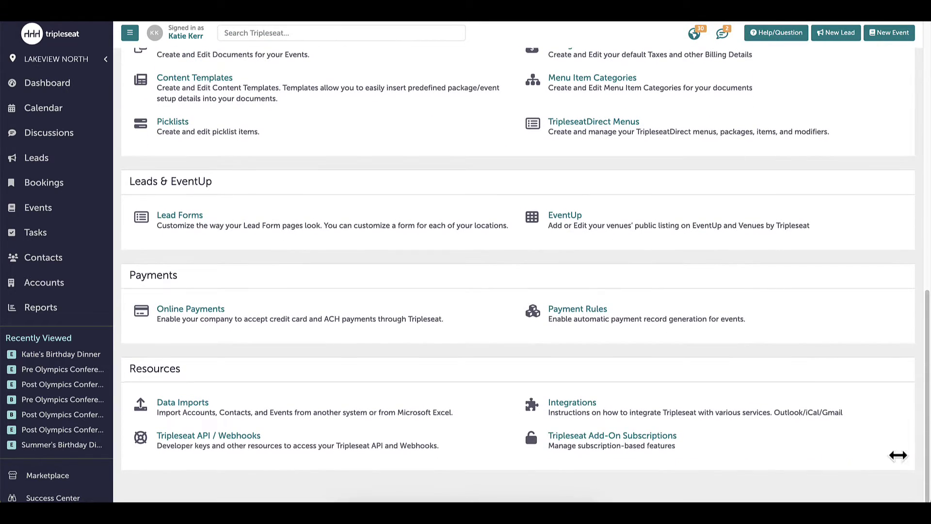
click(661, 420)
scroll(320, 396, down, 12)
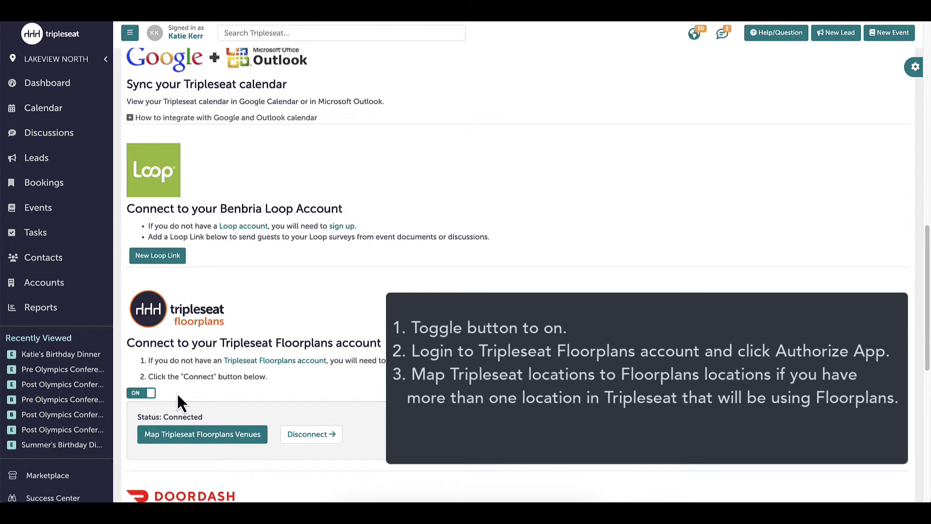
Map the Lakeview Restaurant location to Merri's Lakeview Restaurant venue and update the mappings.
click(198, 436)
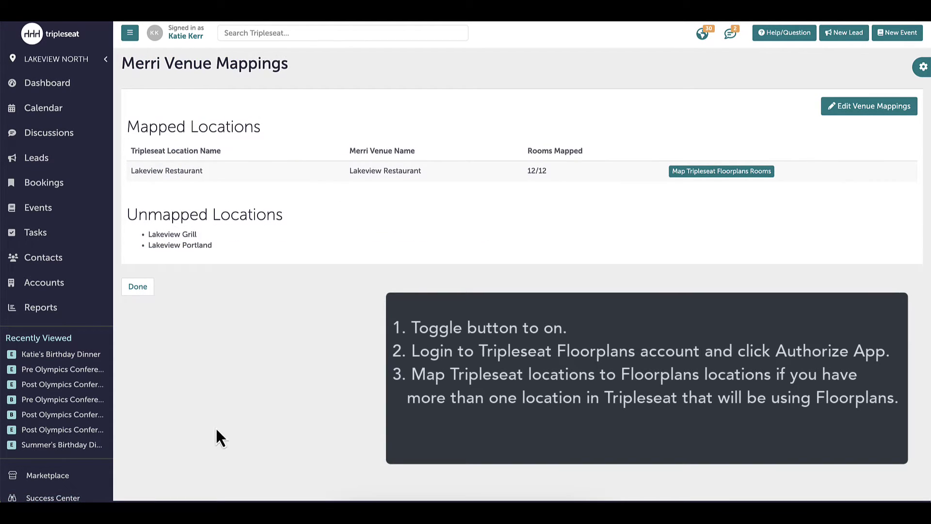
click(858, 117)
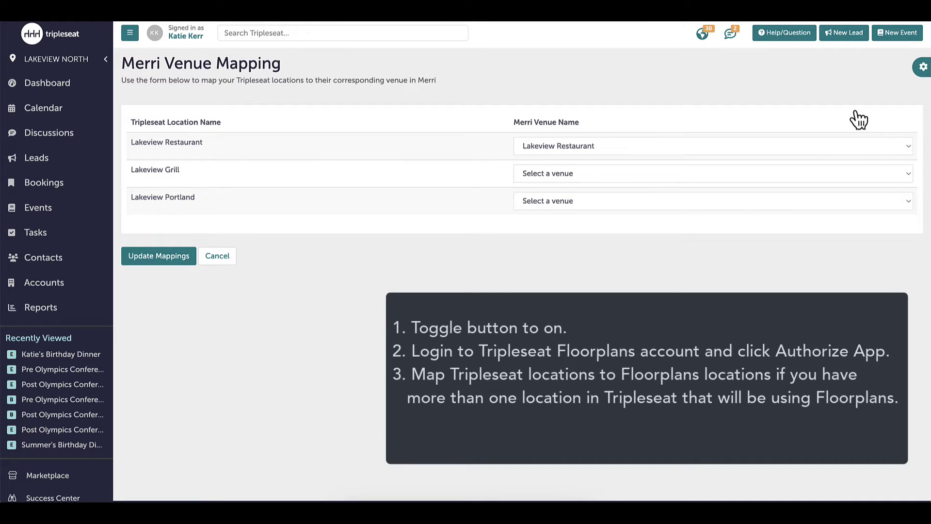
click(613, 148)
click(613, 150)
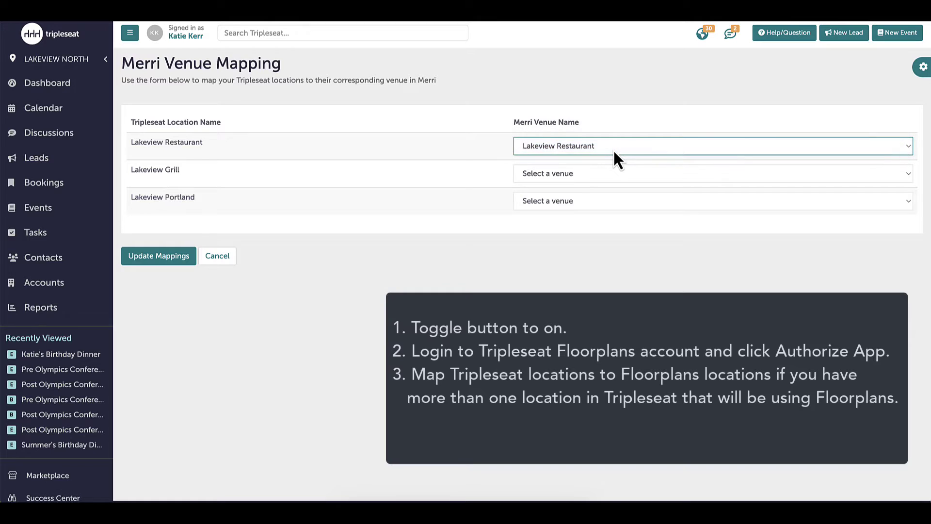
click(160, 262)
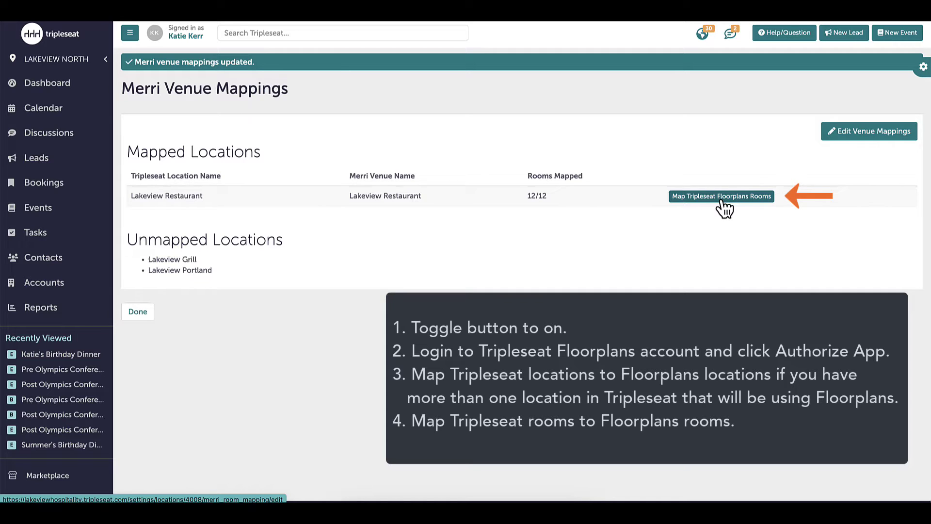
Map Lakeview Restaurant's rooms, keeping Buyout matched to the Buyout room, and save.
click(721, 200)
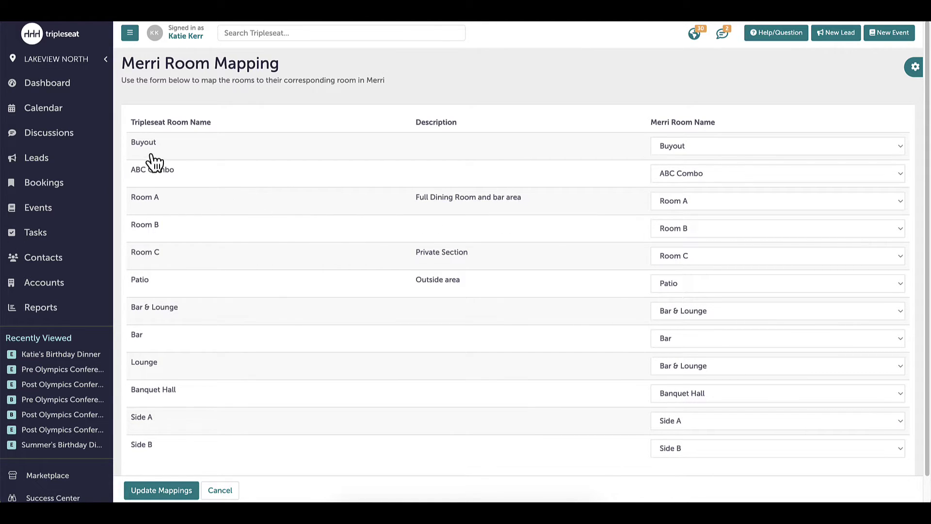
click(731, 147)
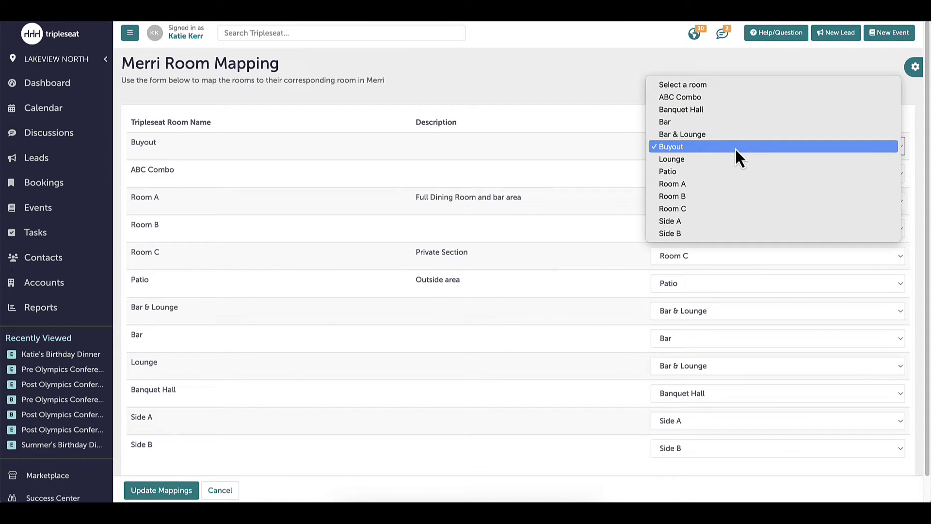
click(735, 147)
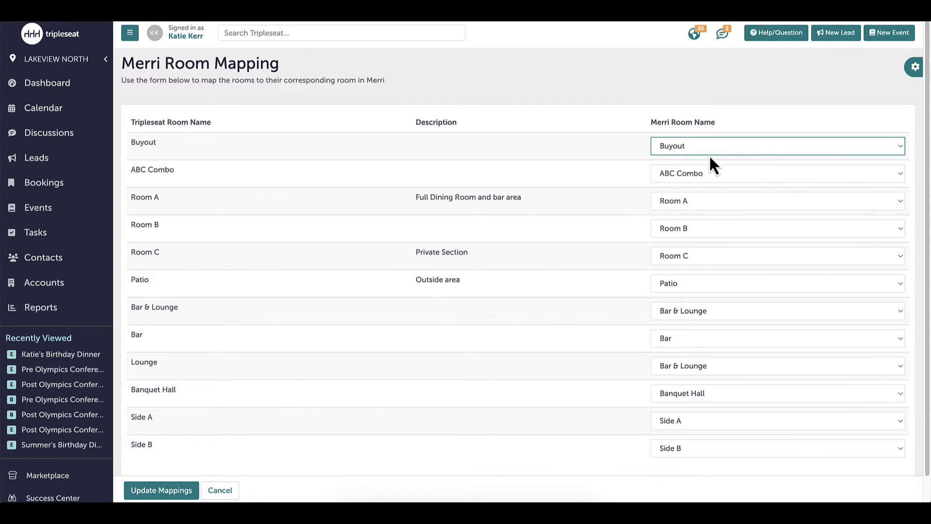
click(649, 164)
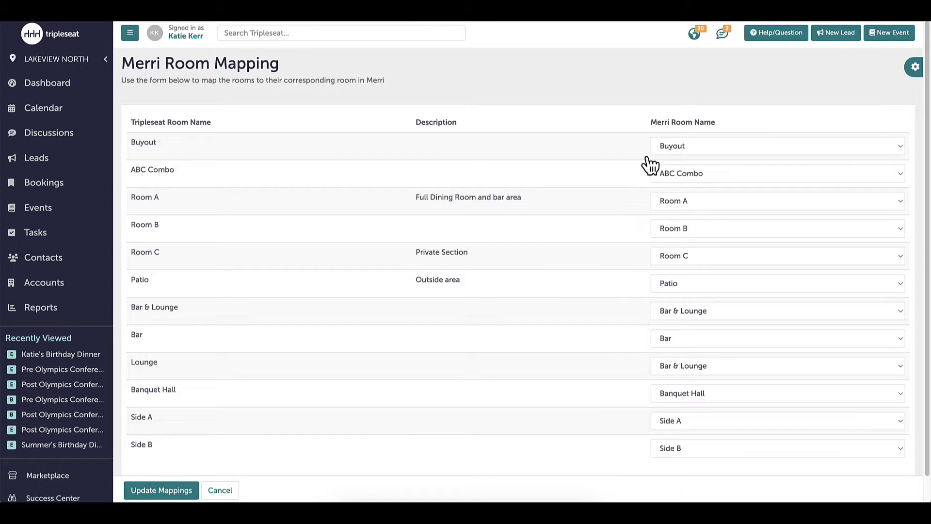
click(174, 491)
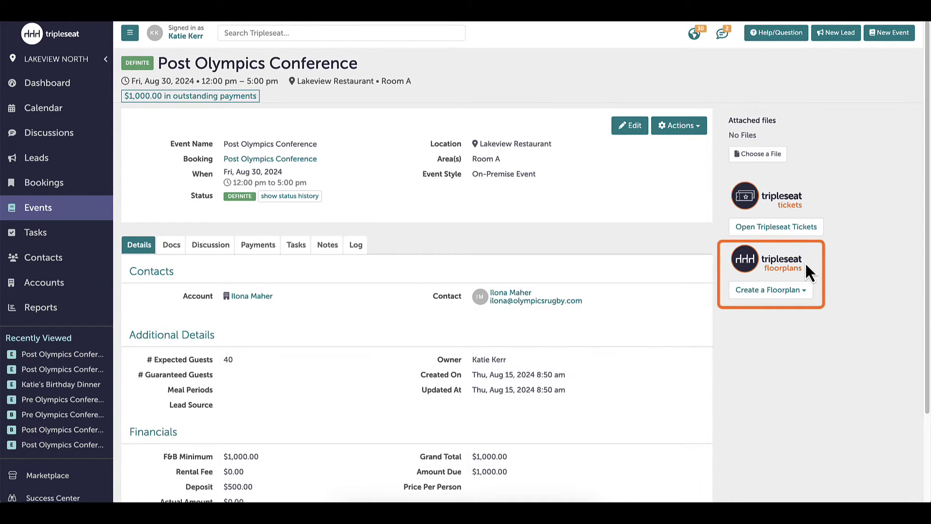
Create a new Merri floorplan event for the Post Olympics Conference booking.
click(808, 290)
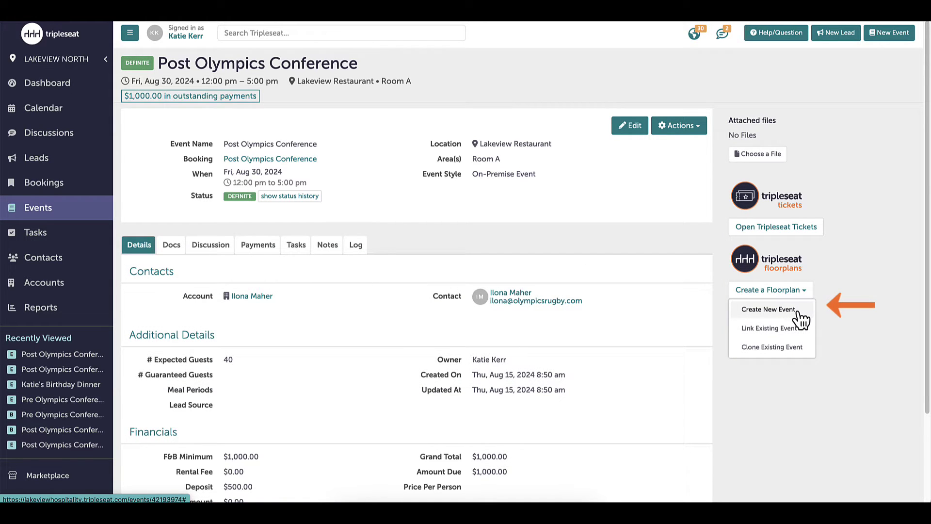
click(798, 313)
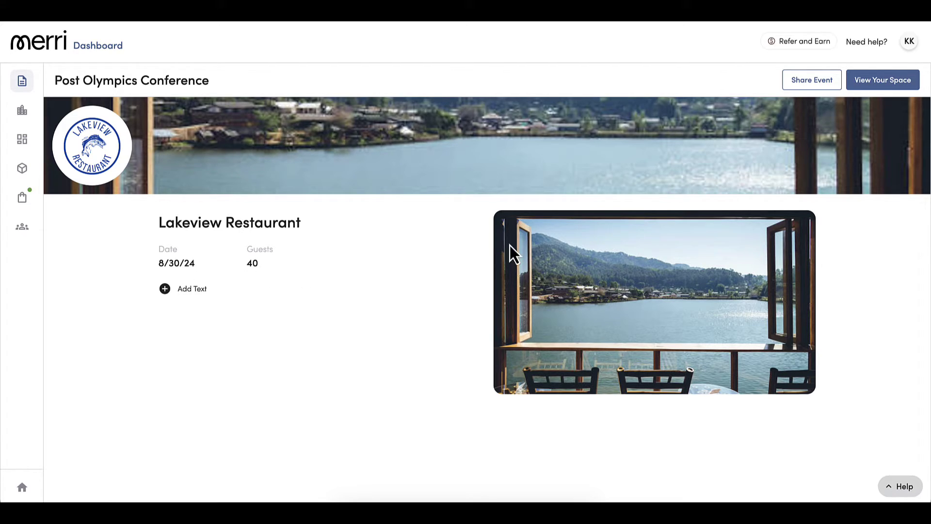
Start a from-scratch design and pick Room A (26'3" by 49'3") as the blank floorplan.
click(873, 80)
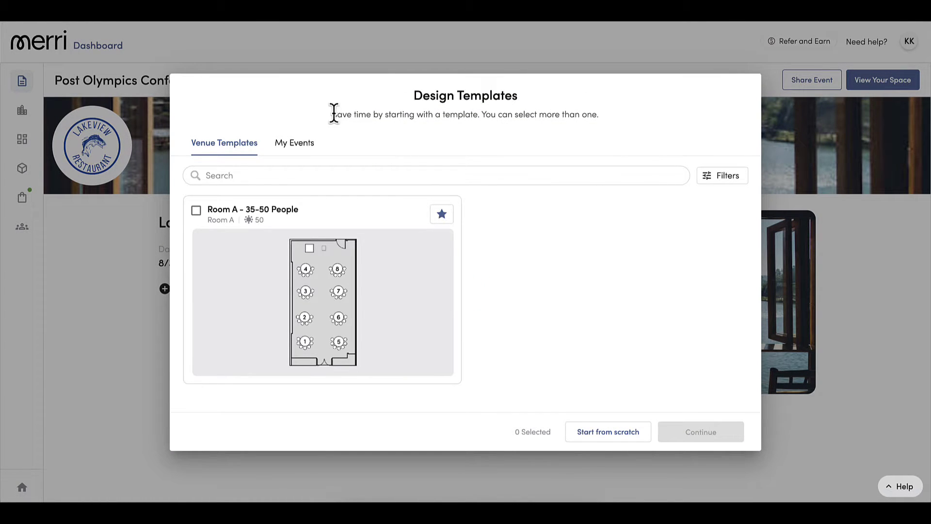
click(617, 440)
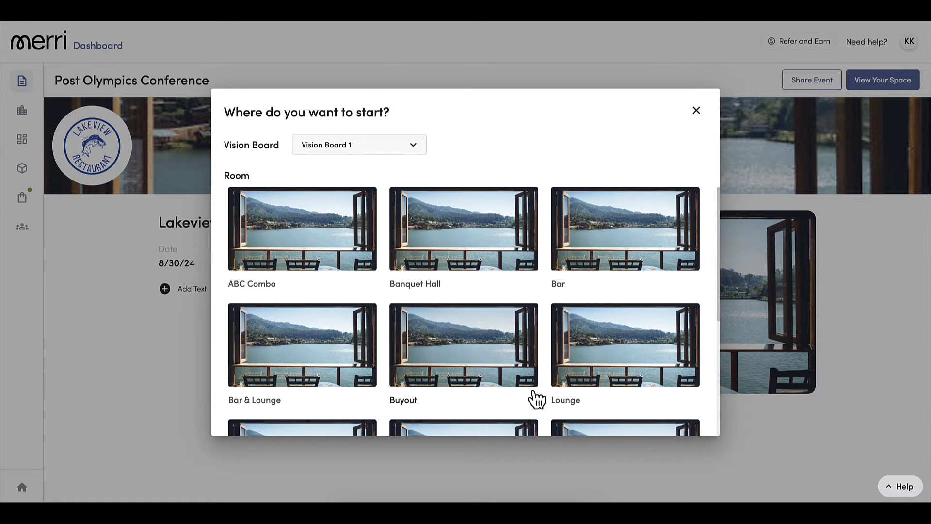
scroll(536, 399, down, 3)
click(466, 332)
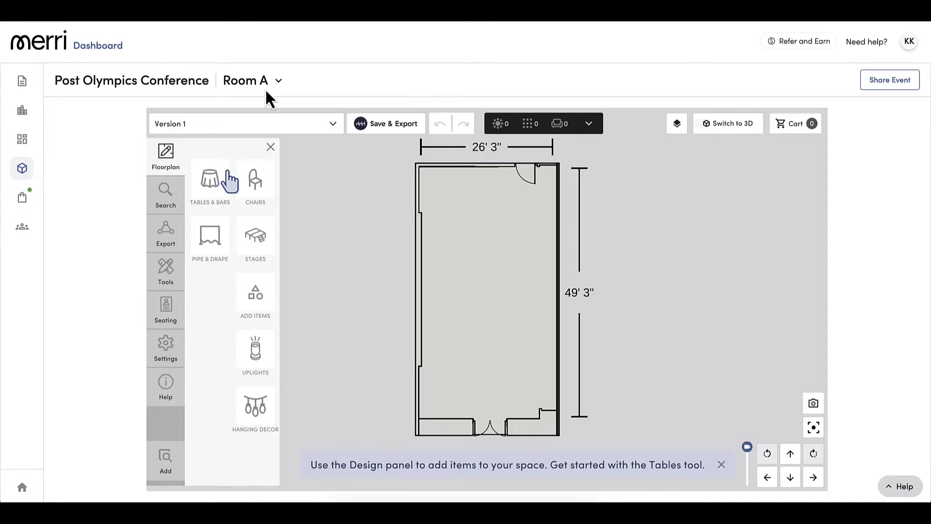
click(226, 125)
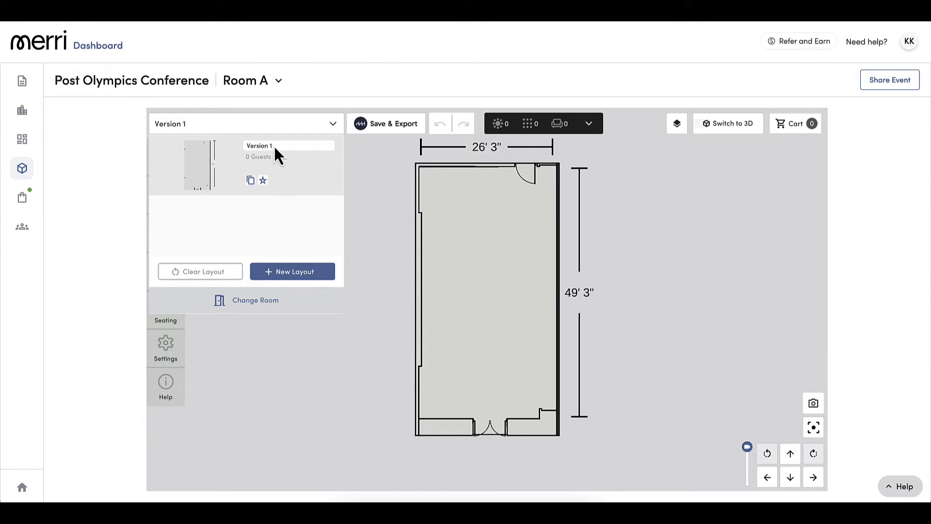
click(339, 128)
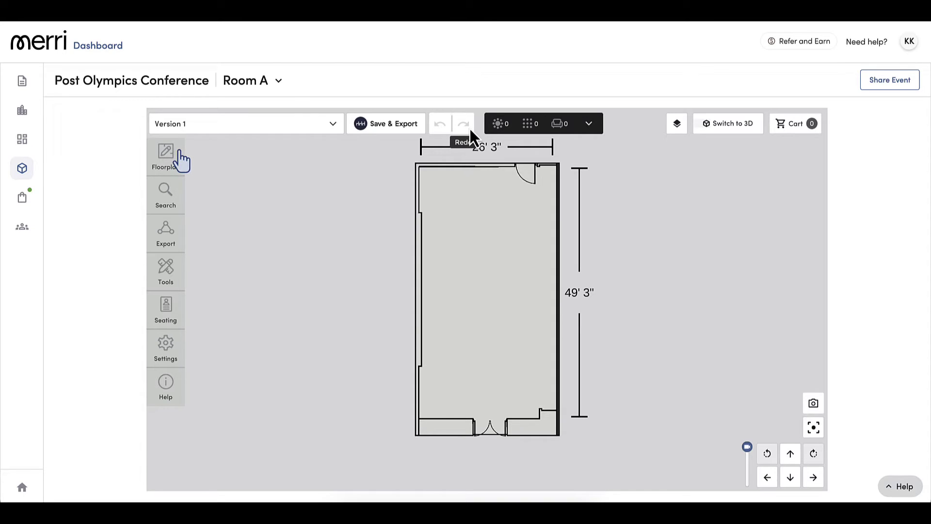
click(588, 124)
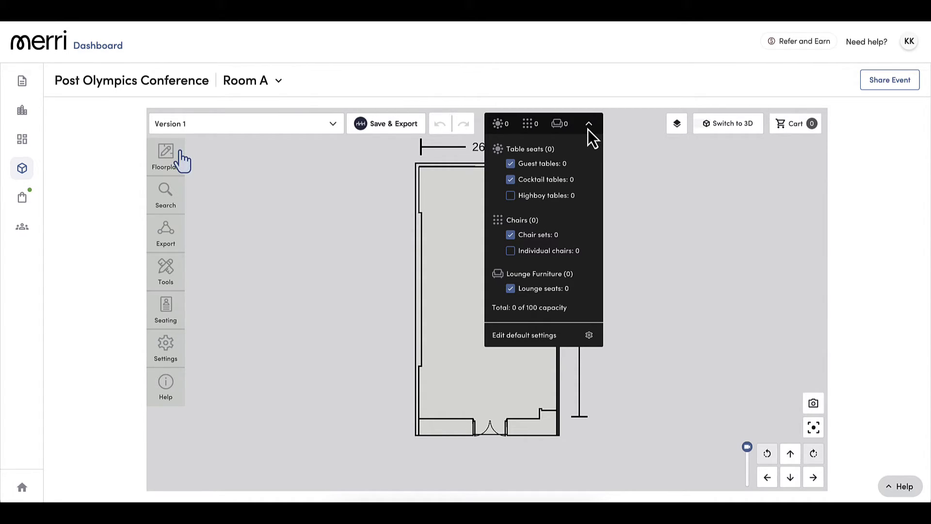
click(588, 124)
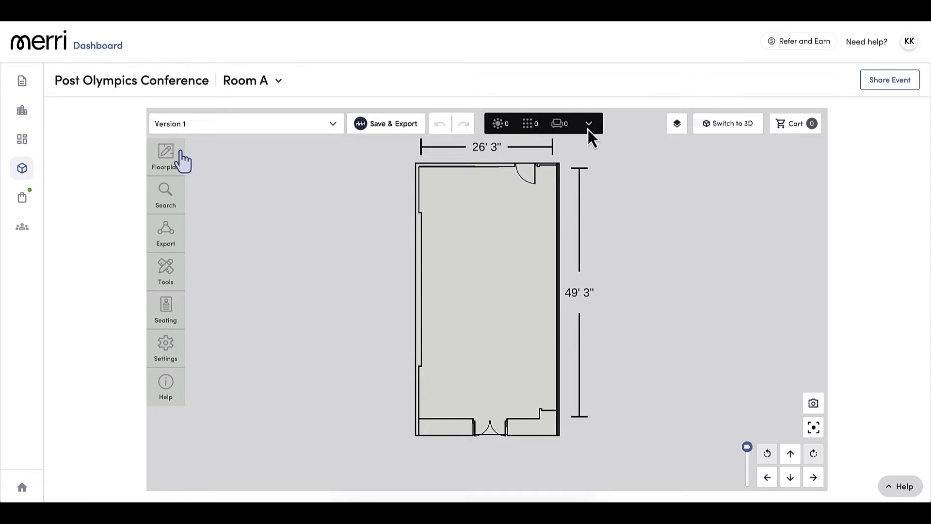
click(673, 130)
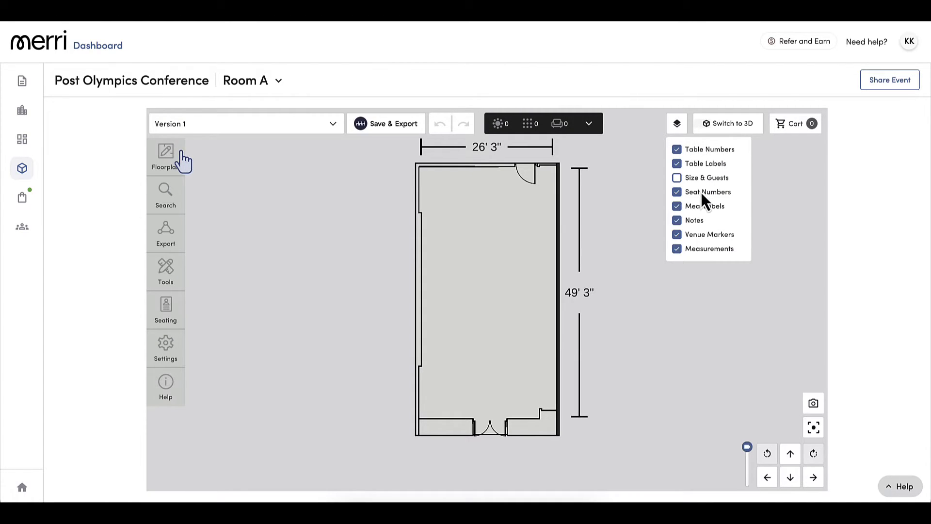
click(676, 128)
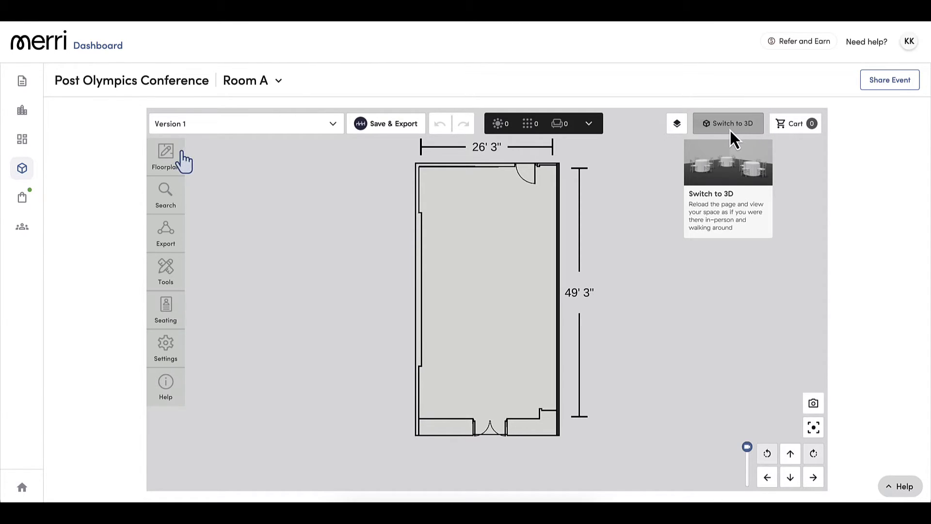
click(797, 128)
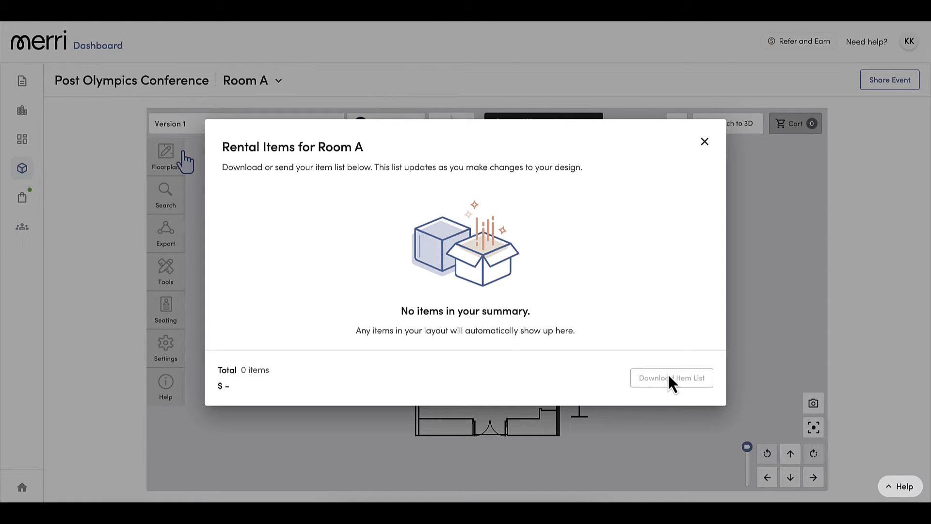
click(705, 142)
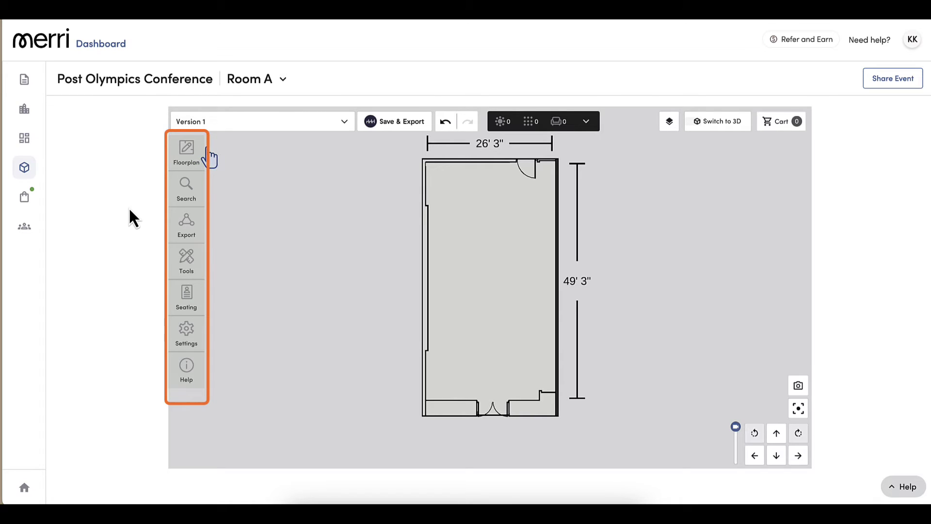
Open the Tables & Bars list and edit the 60" round Guest Table.
click(185, 162)
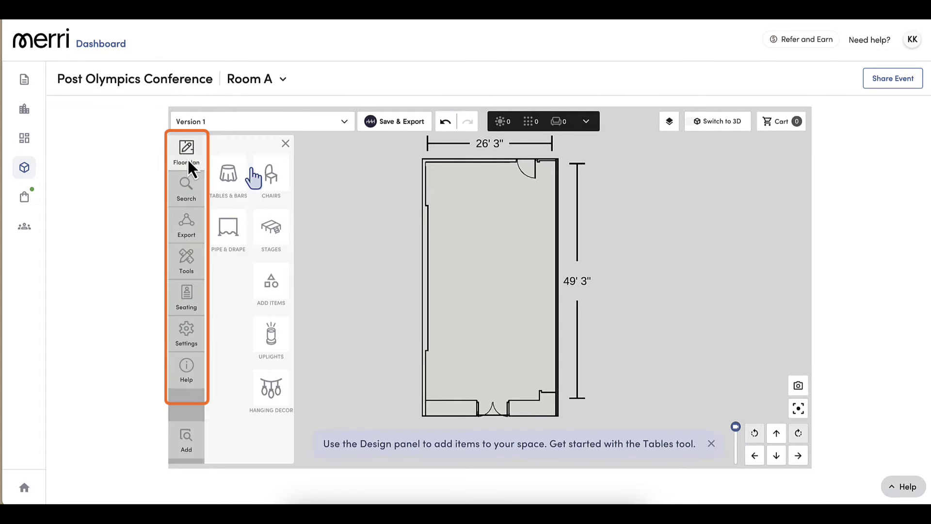
click(229, 177)
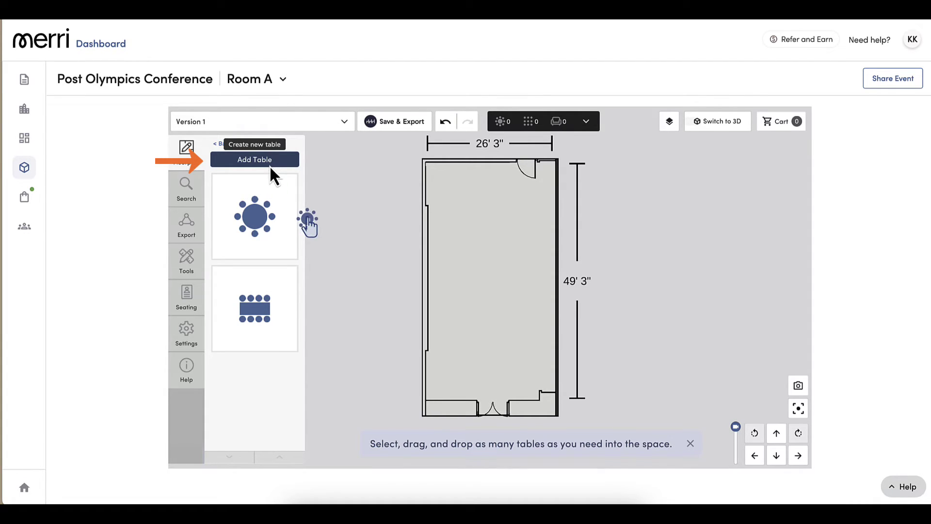
right_click(266, 223)
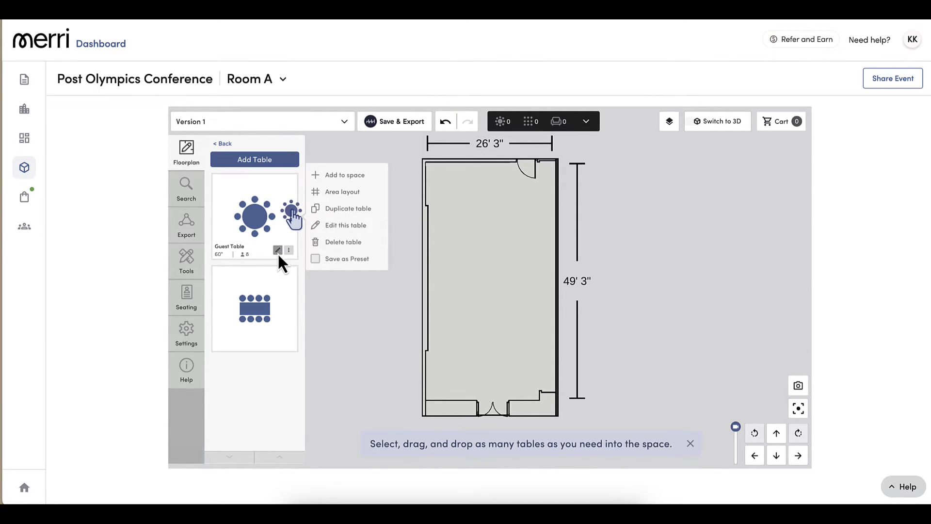
click(279, 250)
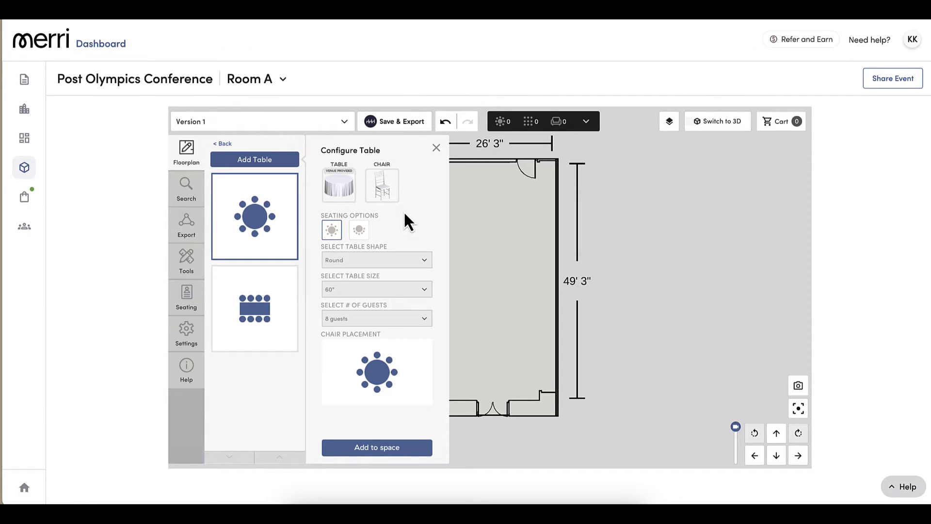
Review the round table's shape and chair style options, then close Configure Table unchanged.
click(420, 257)
click(421, 256)
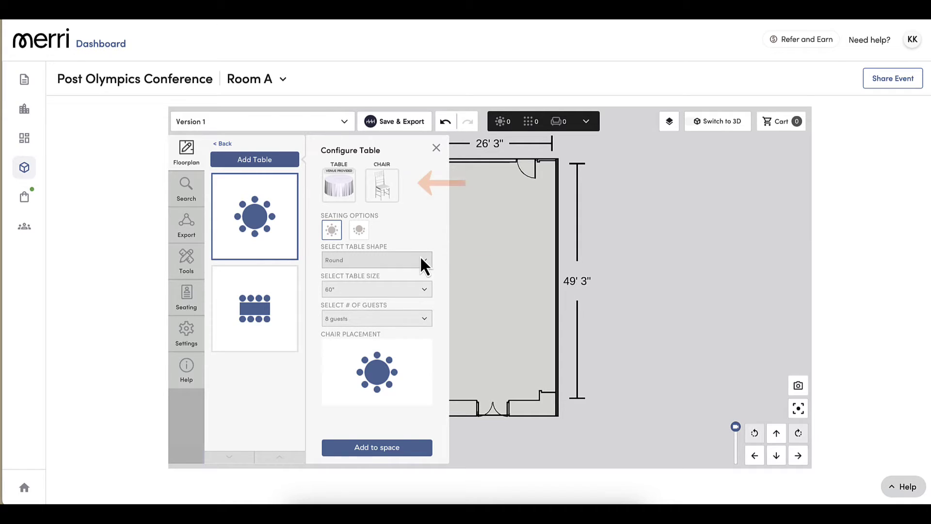
click(384, 190)
click(351, 199)
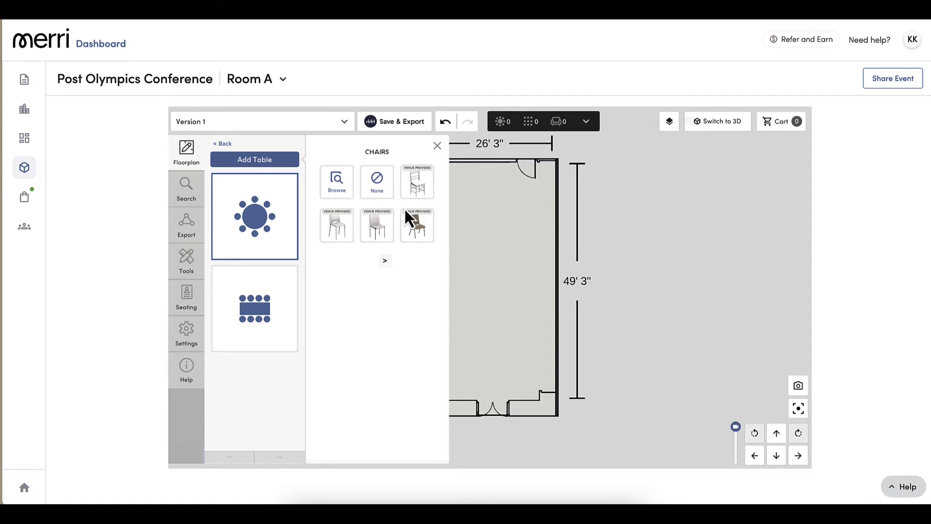
mouse_move(377, 212)
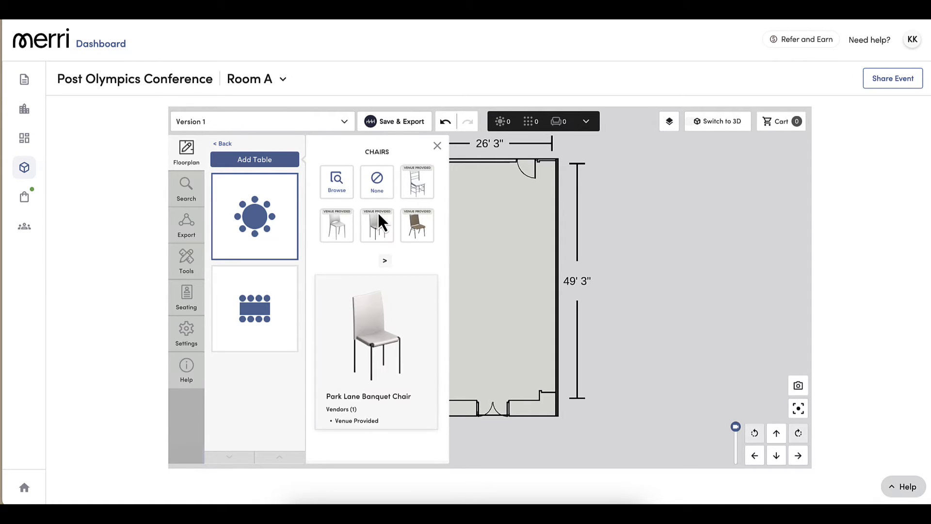
click(438, 146)
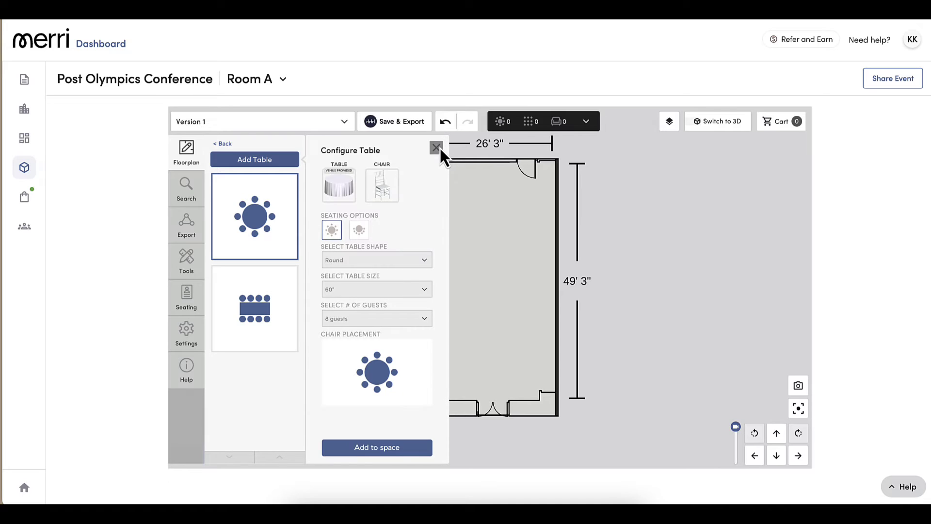
click(438, 147)
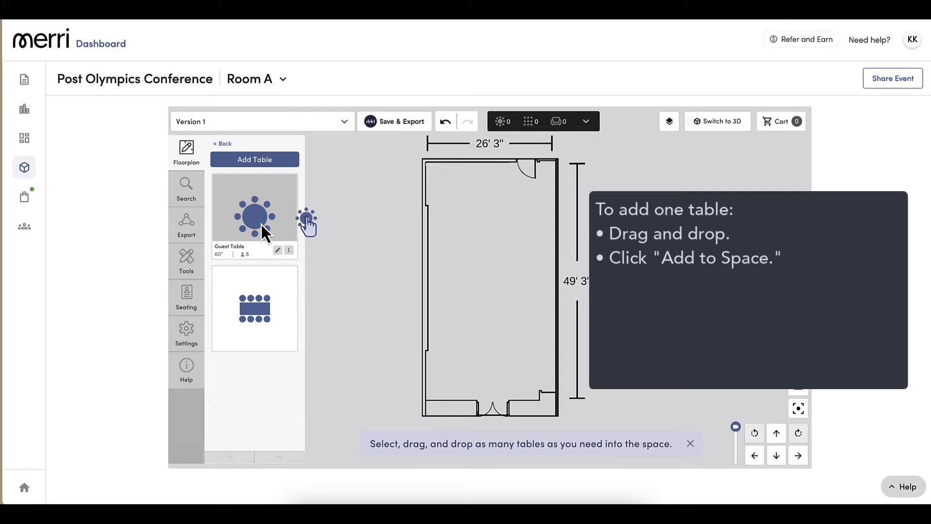
Lasso Room A's centre with Aligned Grid to fill it with six 60" round guest tables.
drag(262, 225, 487, 251)
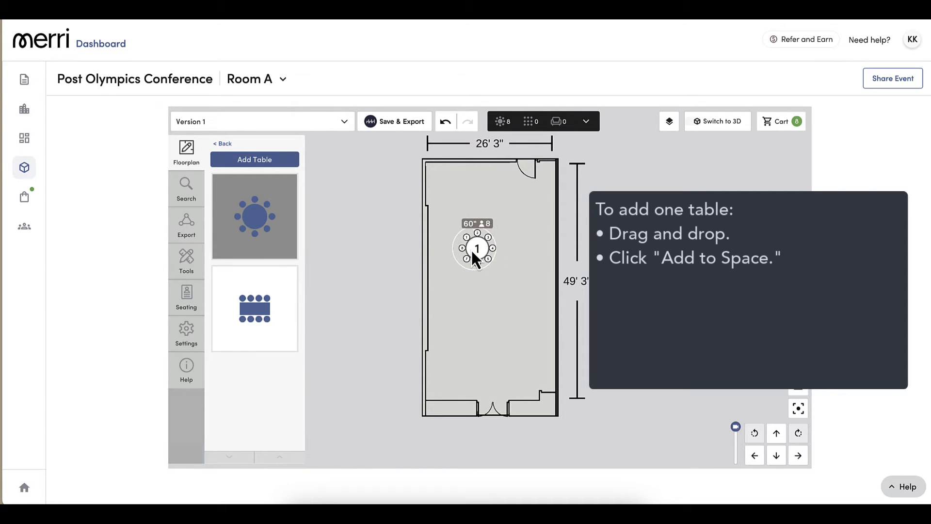
click(449, 121)
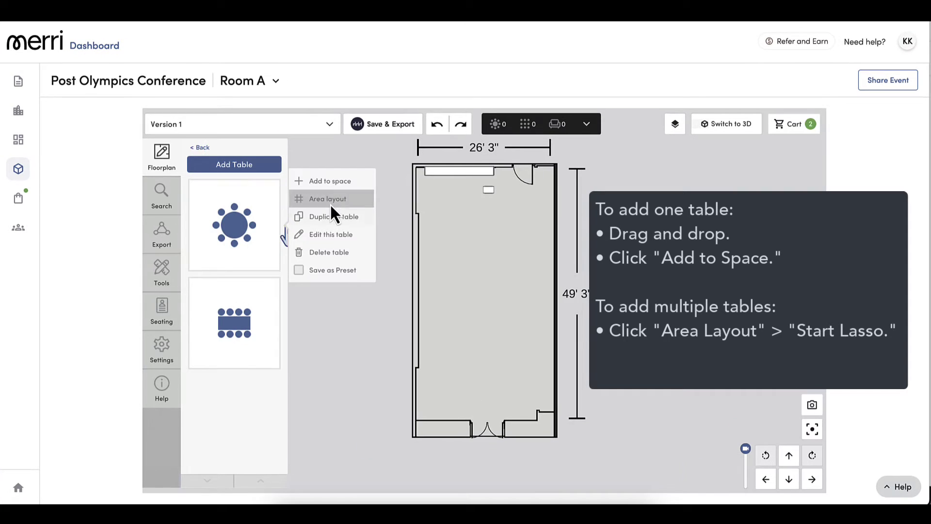
click(331, 207)
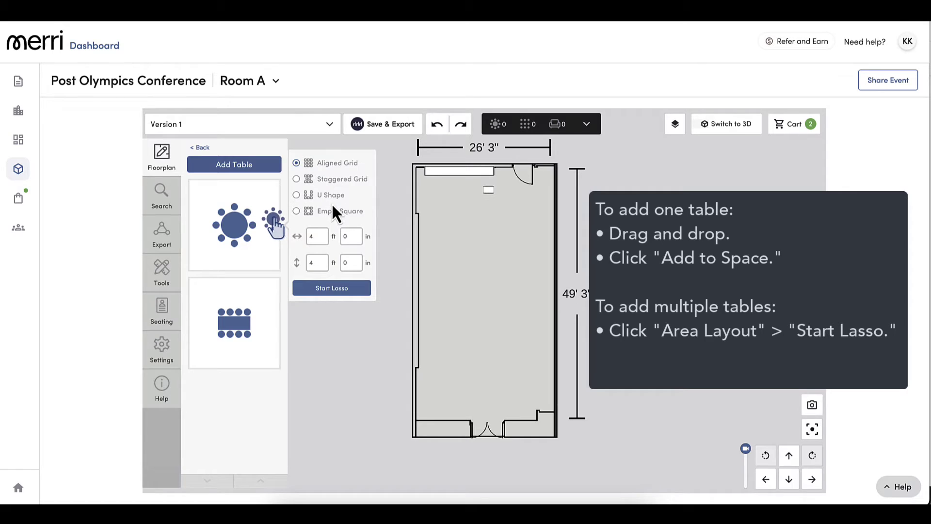
click(334, 291)
mouse_move(419, 215)
mouse_down()
mouse_move(582, 422)
mouse_move(549, 408)
mouse_up()
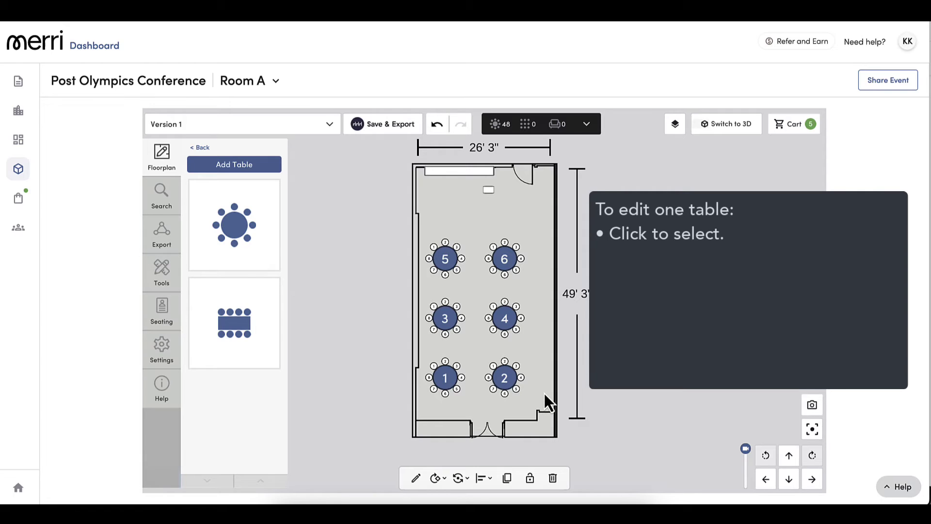
Switch the round Guest Table to the second, alternative seating arrangement.
click(544, 394)
click(445, 273)
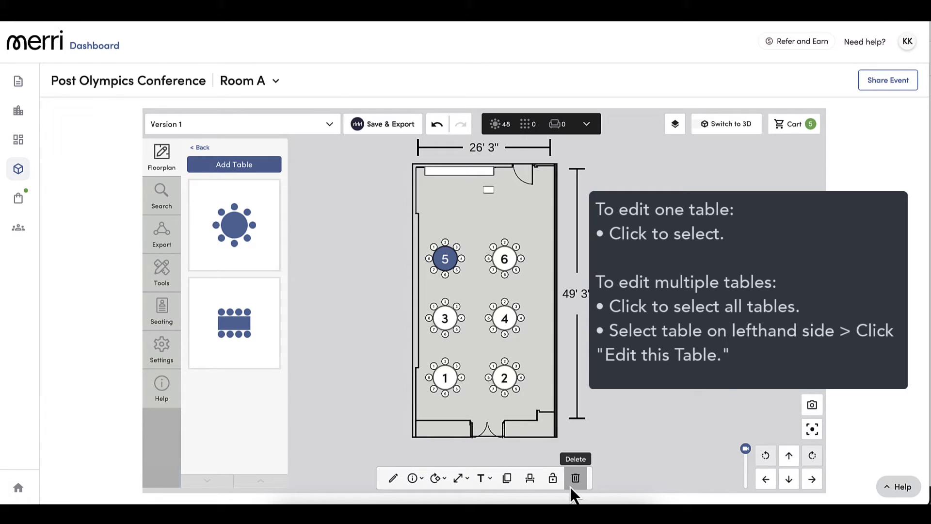
click(394, 279)
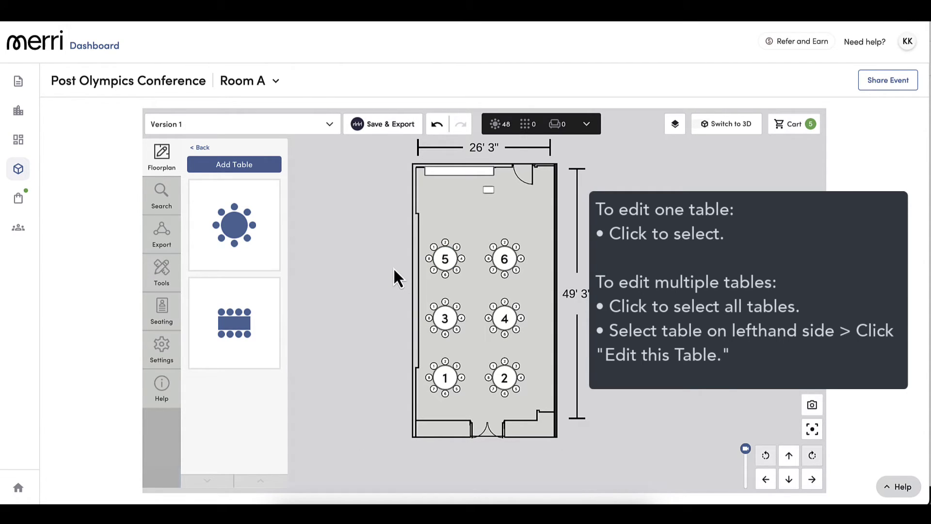
drag(394, 257, 562, 410)
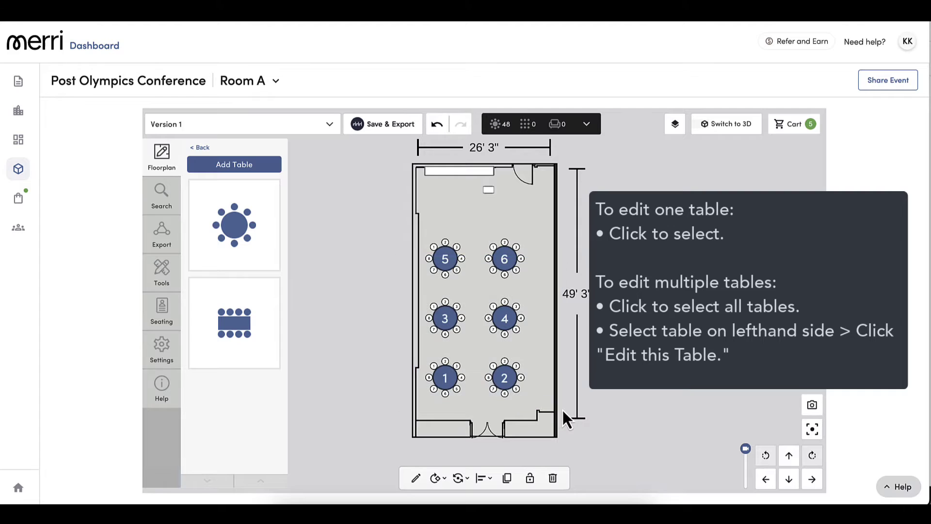
click(403, 339)
click(233, 232)
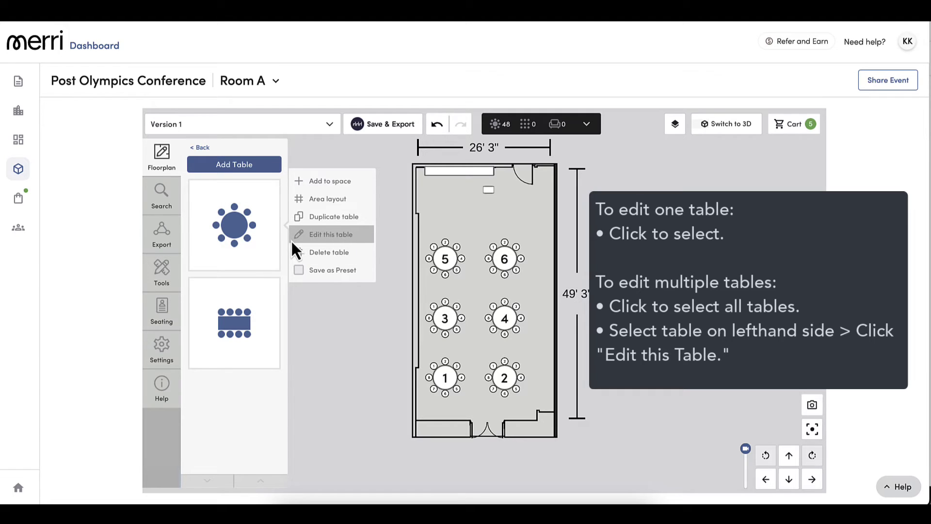
click(260, 262)
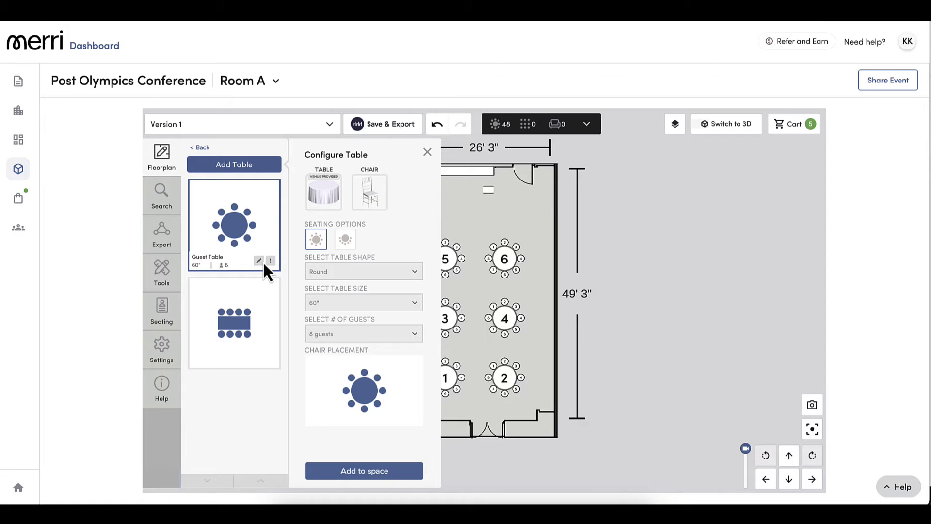
click(347, 240)
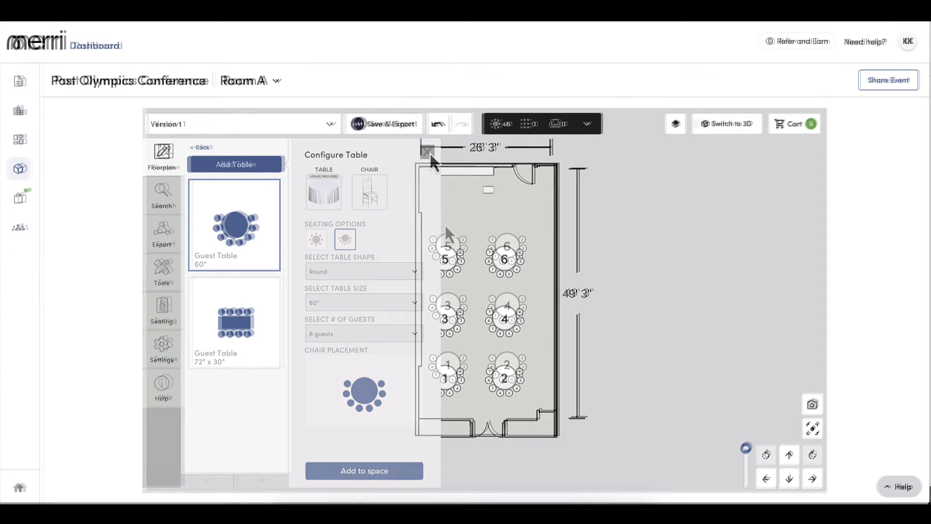
Marquee-select all six round guest tables and lock them in place.
drag(413, 236, 488, 245)
drag(522, 275, 562, 395)
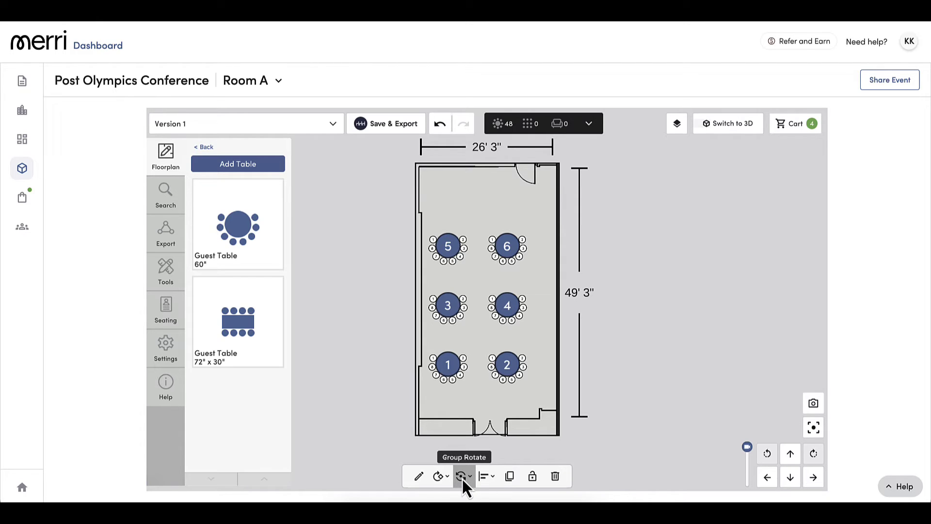
click(403, 369)
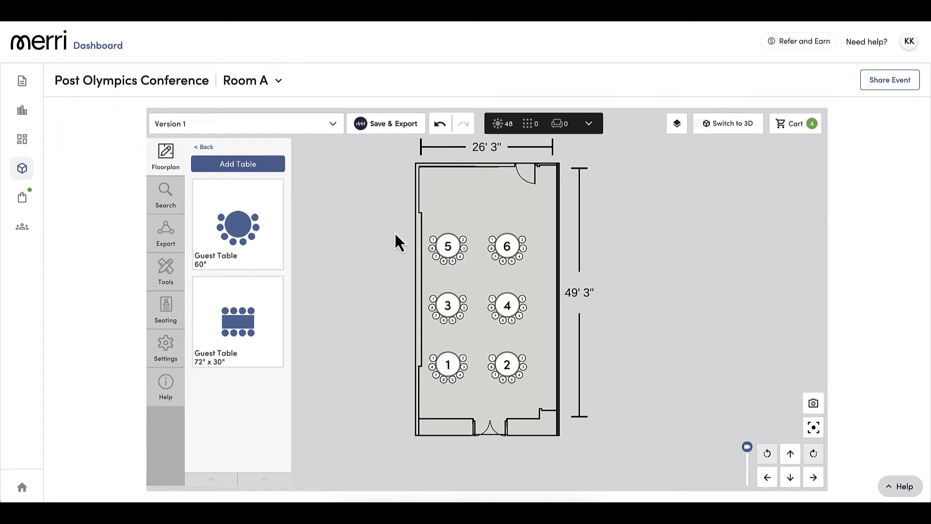
drag(394, 231, 575, 407)
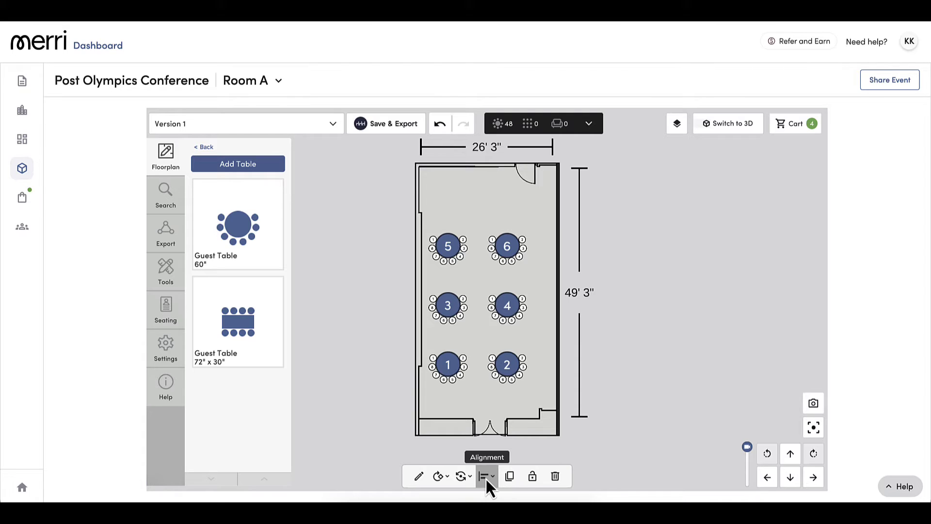
click(532, 481)
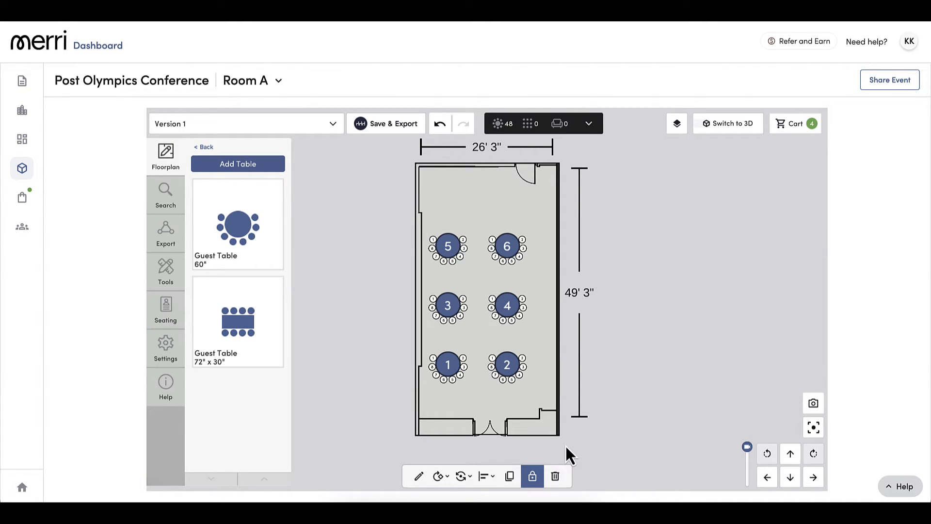
click(585, 385)
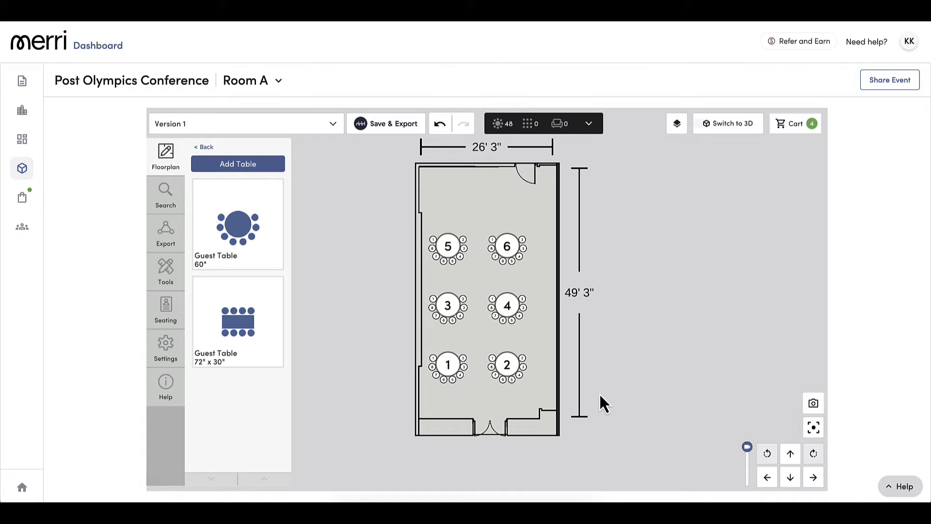
click(679, 125)
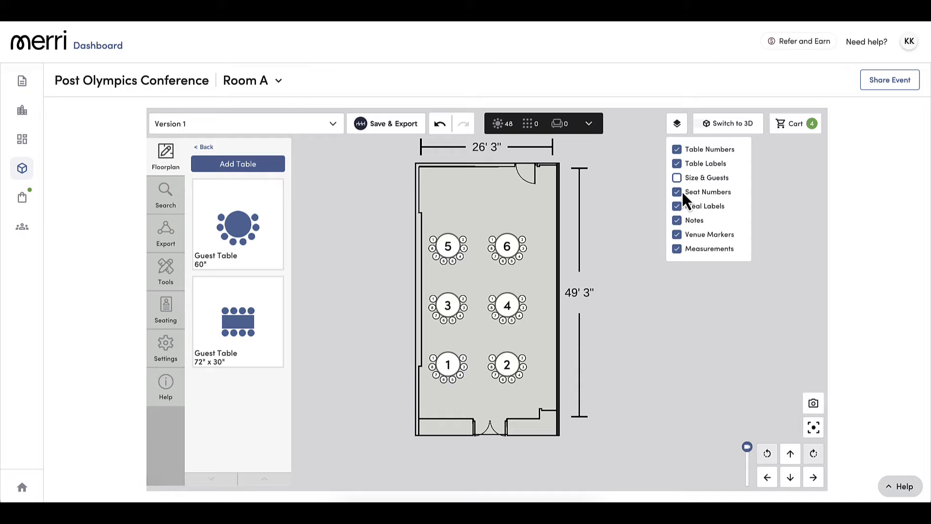
Untick the Table Numbers layer so the six round tables show no labels.
click(677, 149)
click(681, 124)
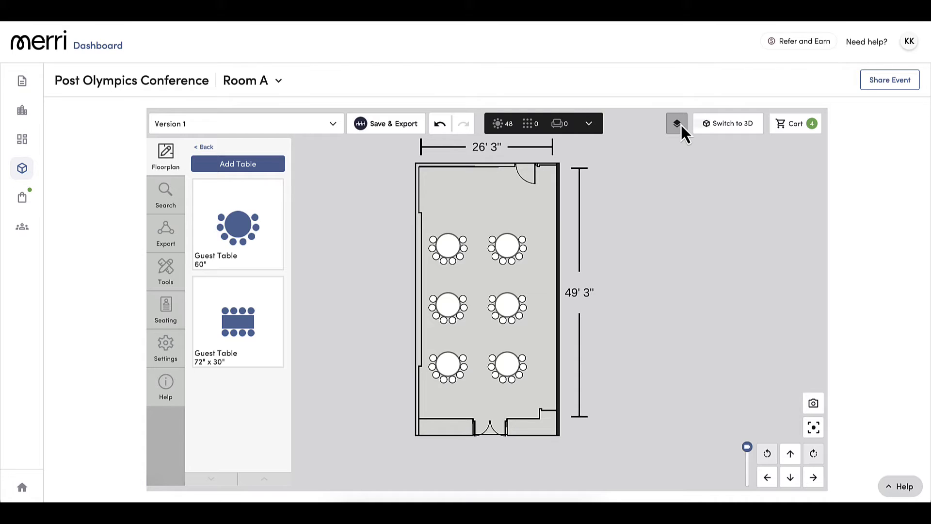
Place an Entertainment projector screen at the top wall and a podium just below it.
click(205, 146)
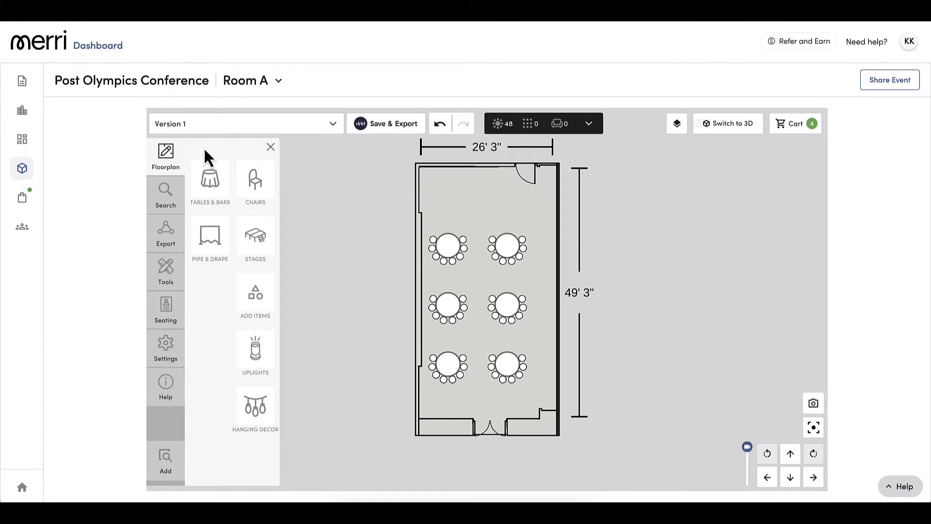
click(259, 291)
click(214, 297)
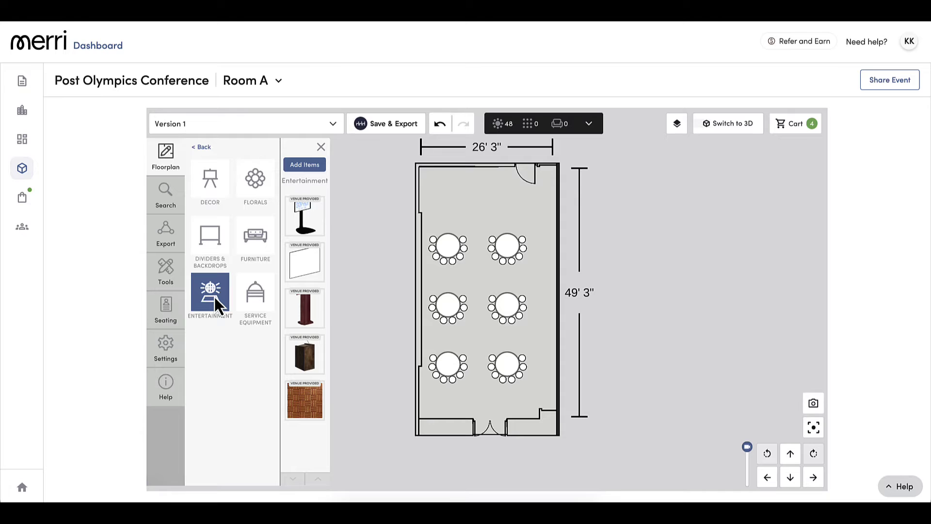
drag(301, 269, 467, 173)
drag(306, 305, 497, 195)
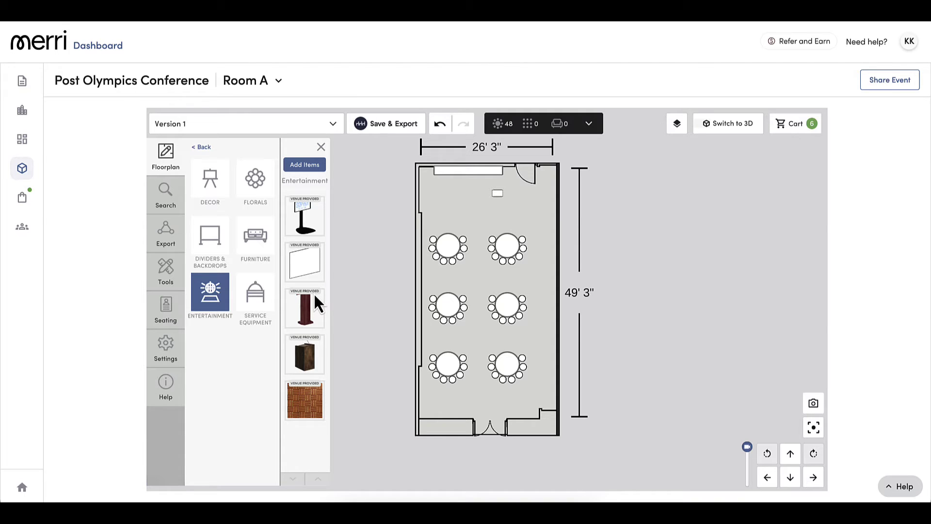
click(305, 169)
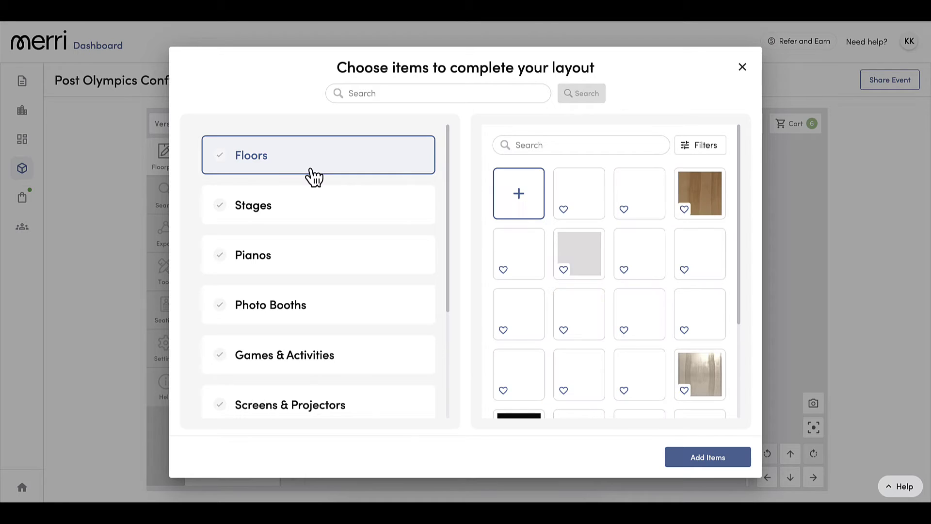
Close the item chooser, then view and dismiss the keyboard shortcut list from Tools.
click(742, 67)
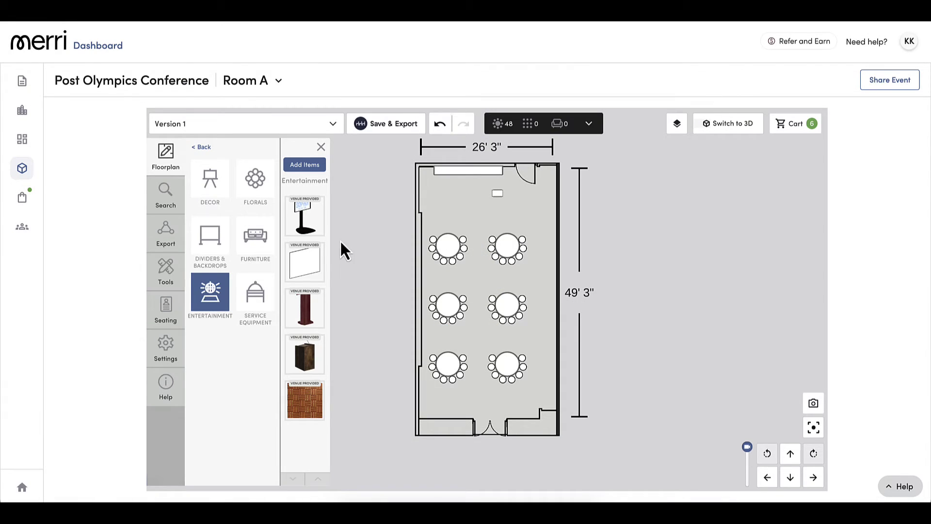
click(166, 280)
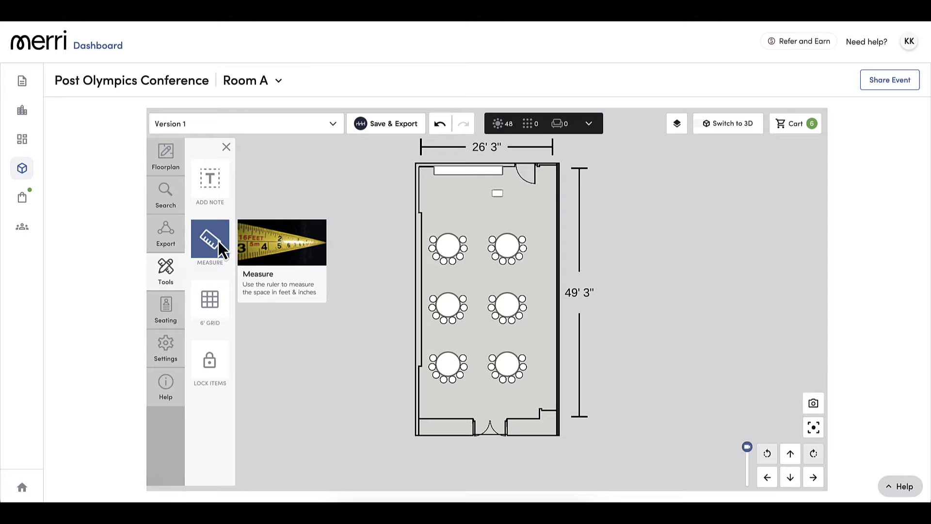
click(164, 392)
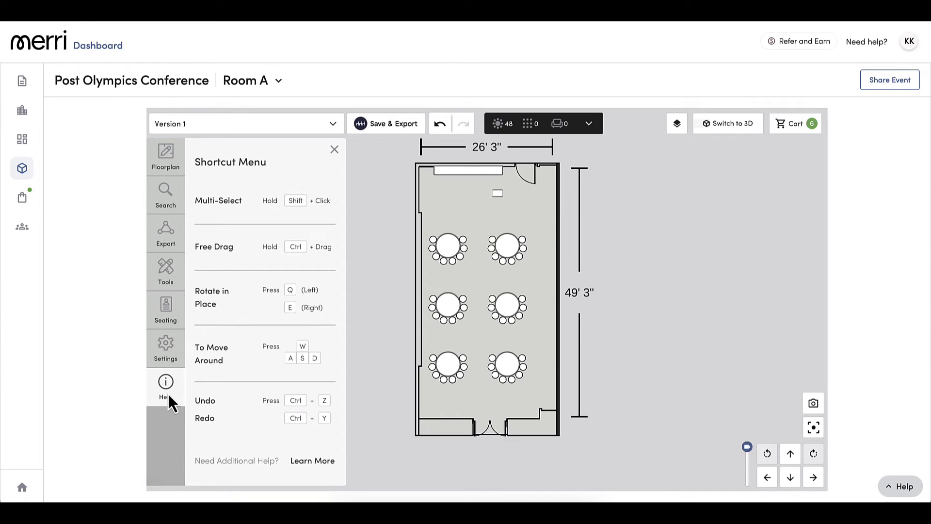
click(338, 152)
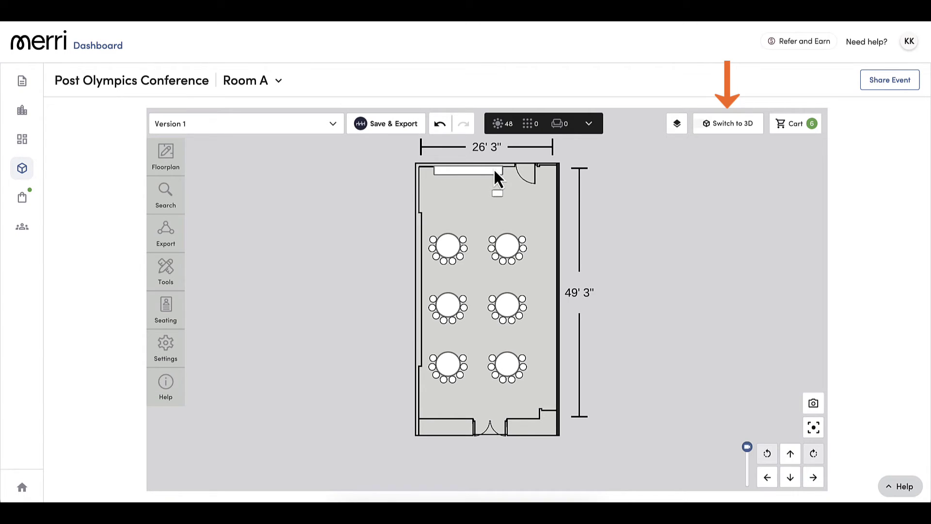
Switch Room A to 3D design mode and pull the camera back and up for an overview.
click(736, 124)
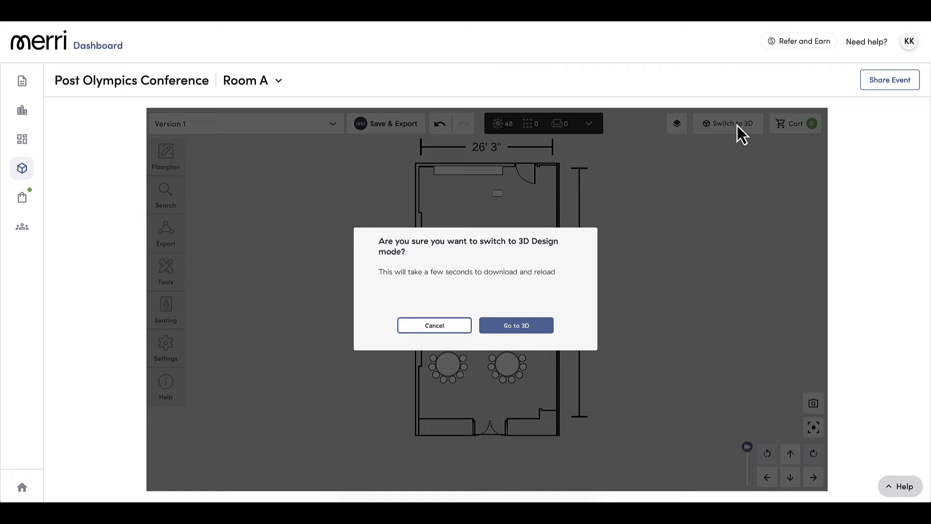
click(516, 326)
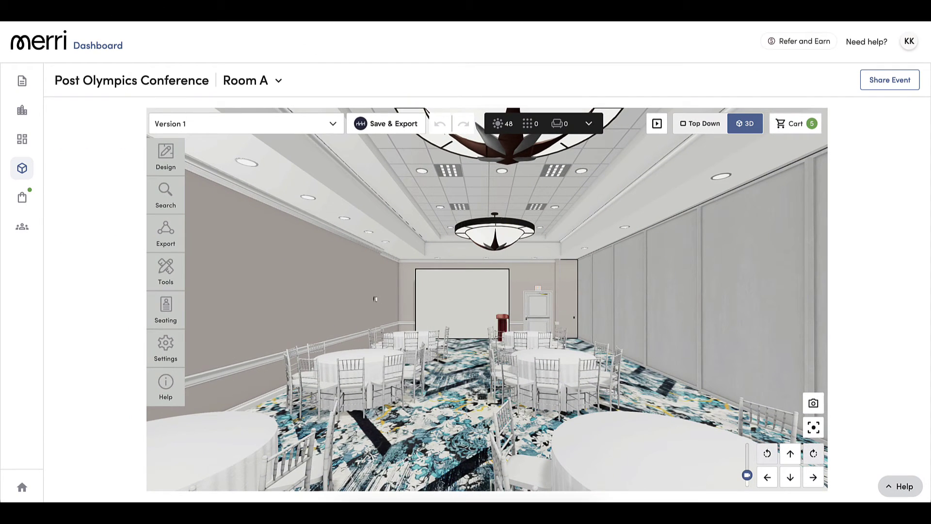
click(791, 476)
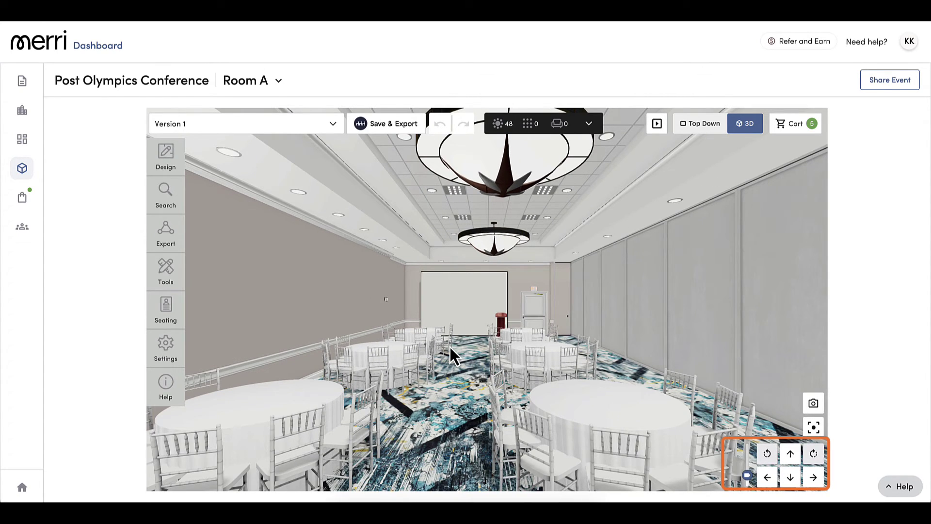
mouse_move(470, 358)
mouse_down()
mouse_move(461, 366)
mouse_move(467, 355)
mouse_move(473, 372)
mouse_move(451, 369)
mouse_move(469, 372)
mouse_up()
scroll(469, 369, down, 3)
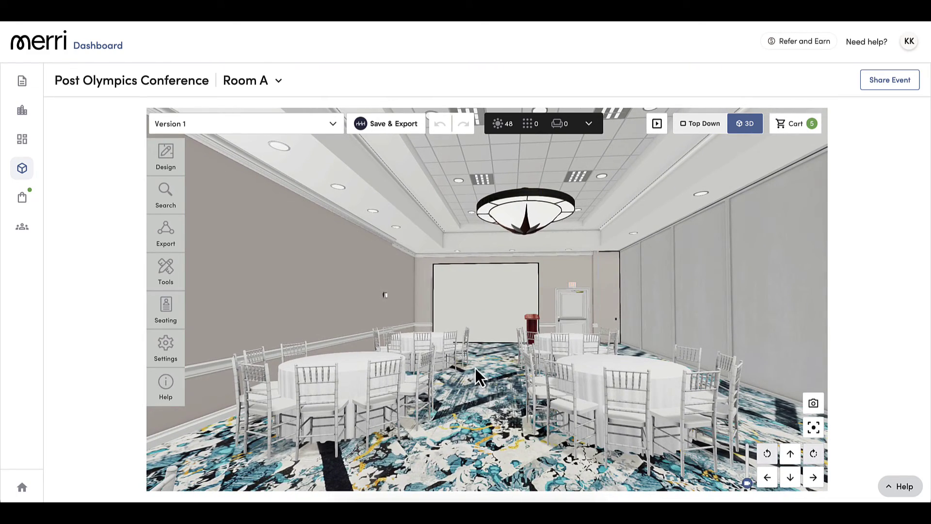
Edit the 60" guest table to add Navy Cotton Napkins and a menu card at each setting.
click(167, 166)
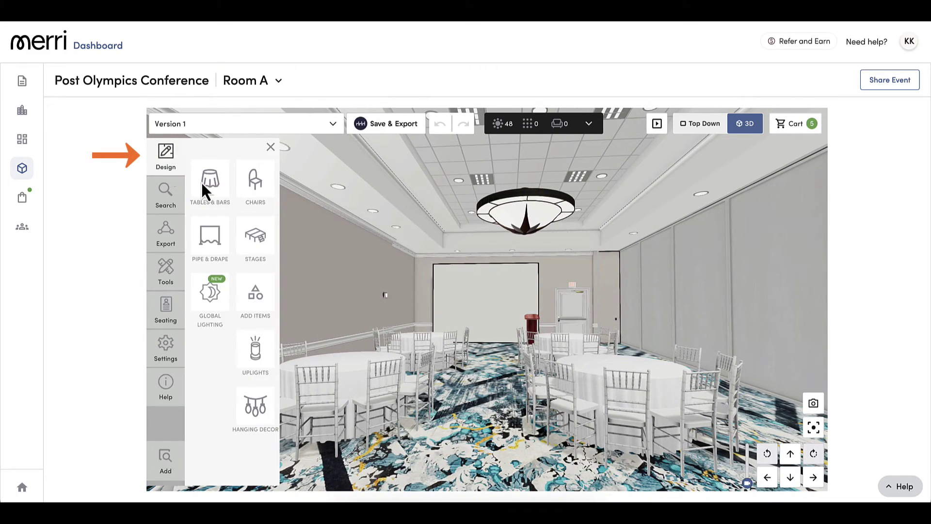
click(213, 186)
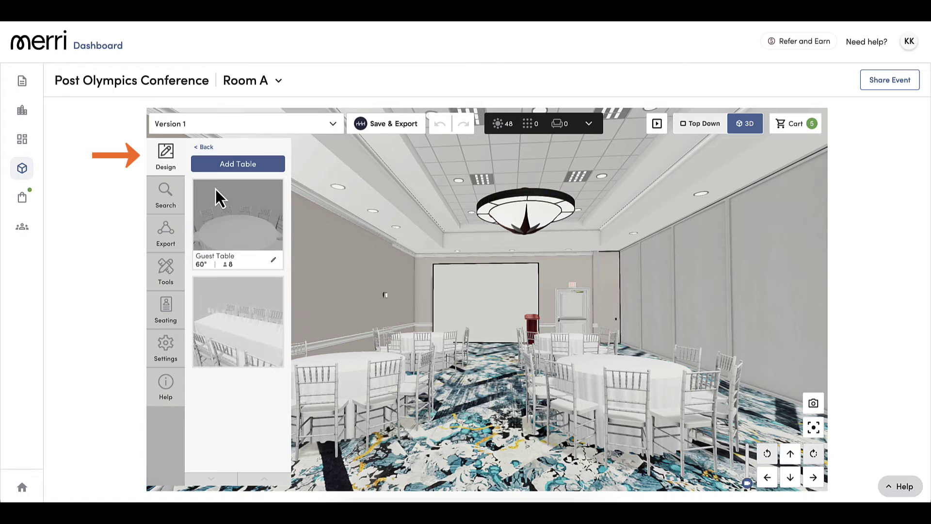
click(246, 226)
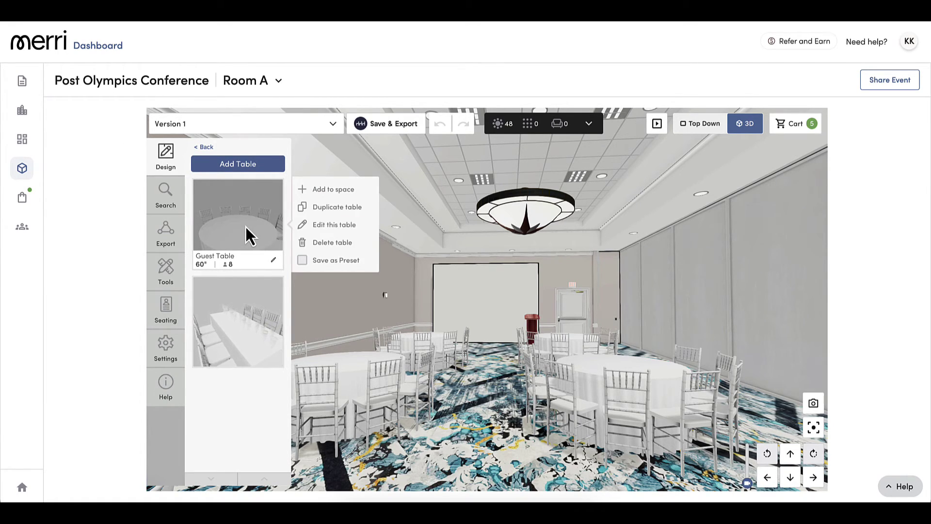
click(330, 226)
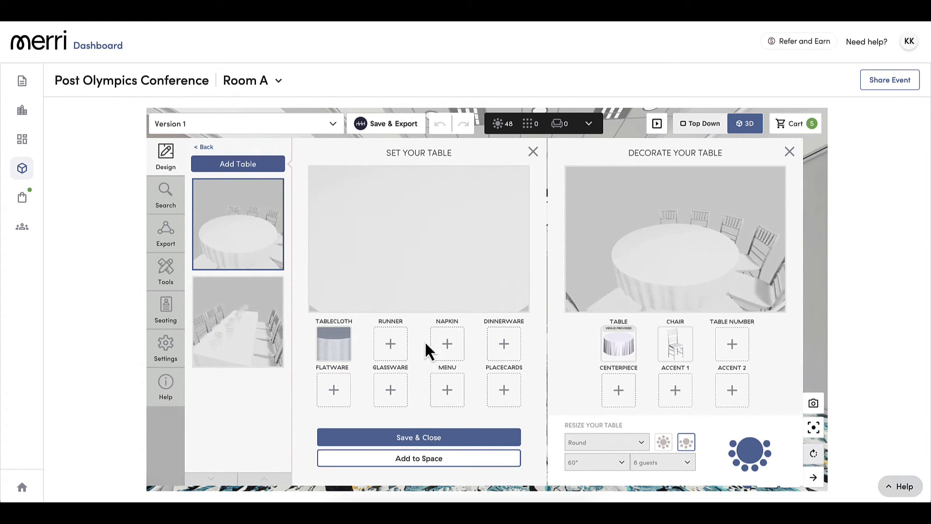
click(444, 343)
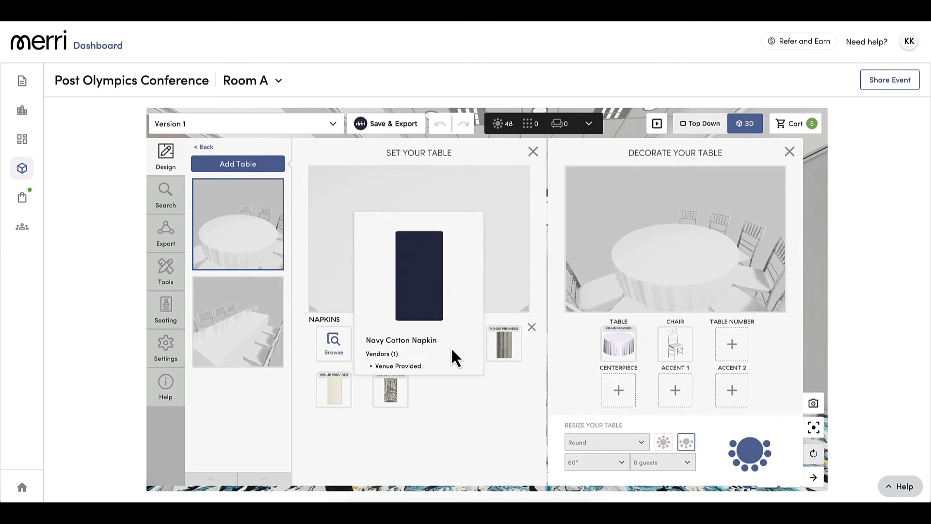
click(451, 347)
click(530, 329)
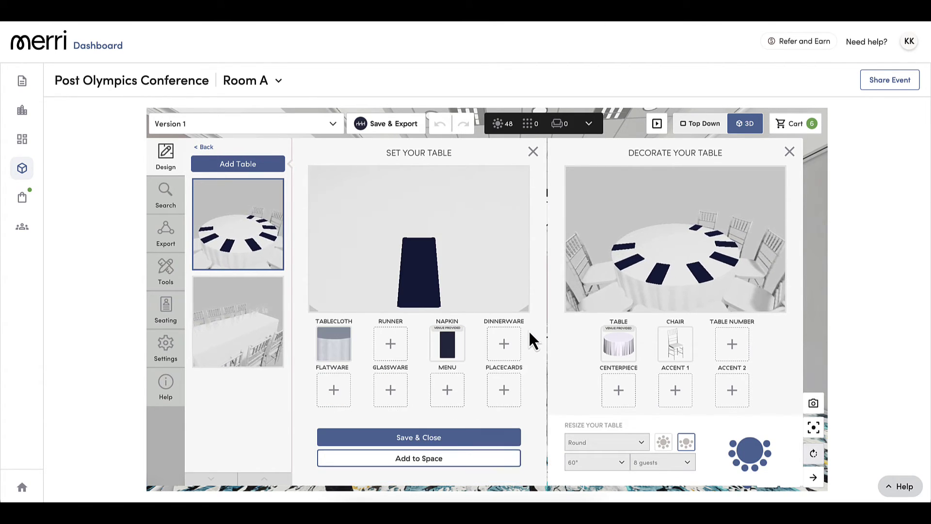
click(449, 386)
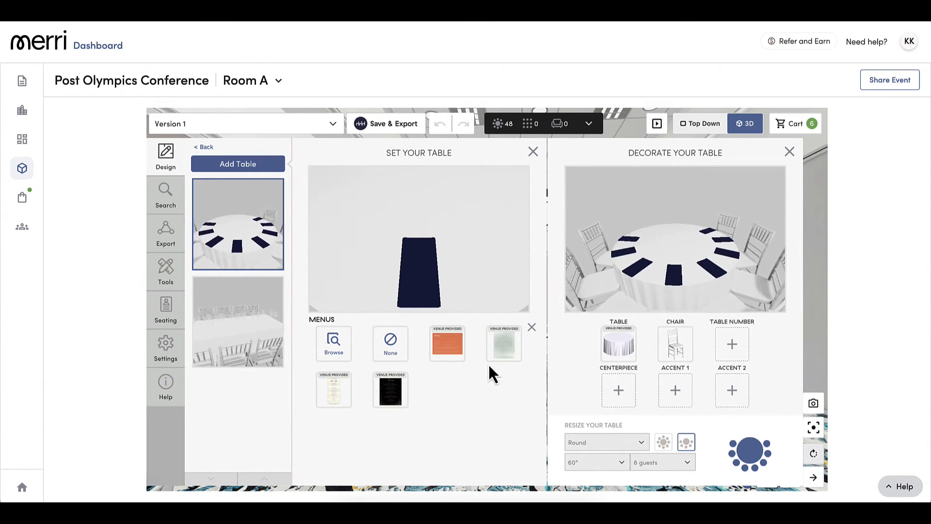
click(502, 354)
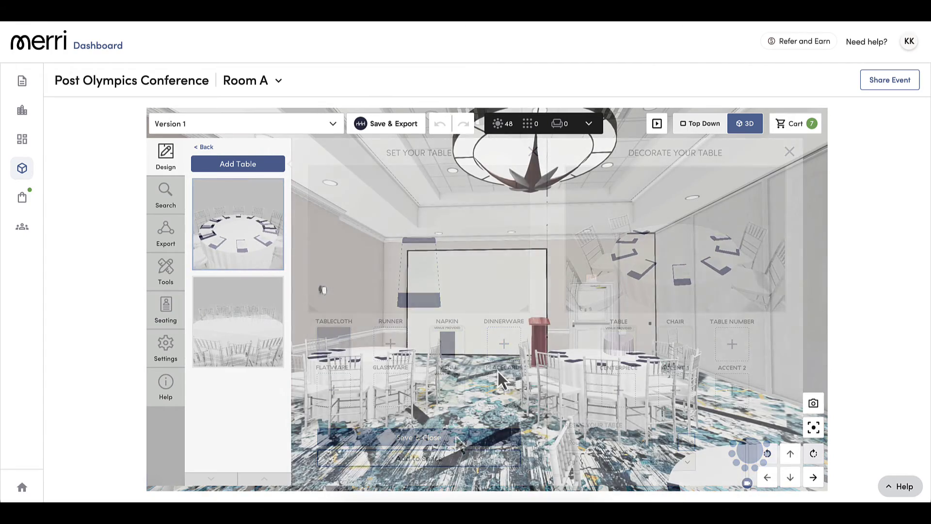
Rotate the podium slightly and shift it right, in front of the projector screen.
scroll(497, 371, up, 5)
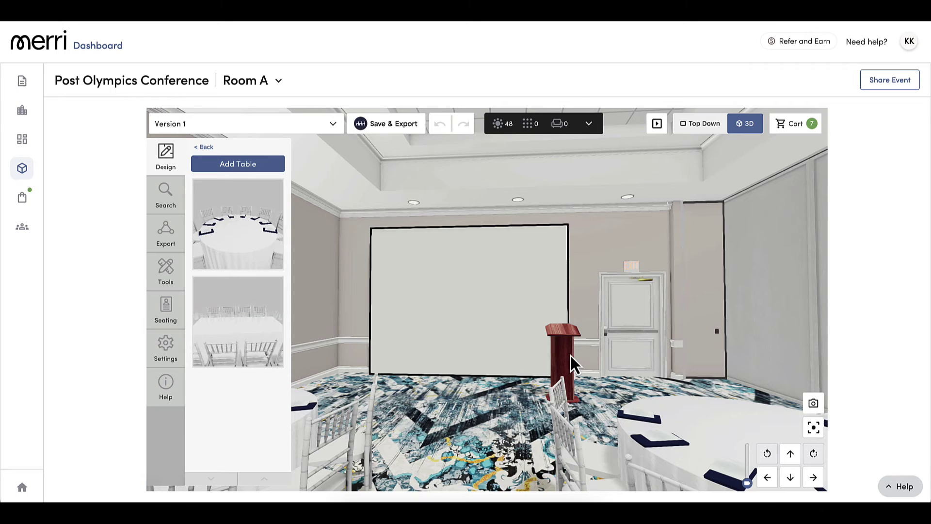
click(570, 356)
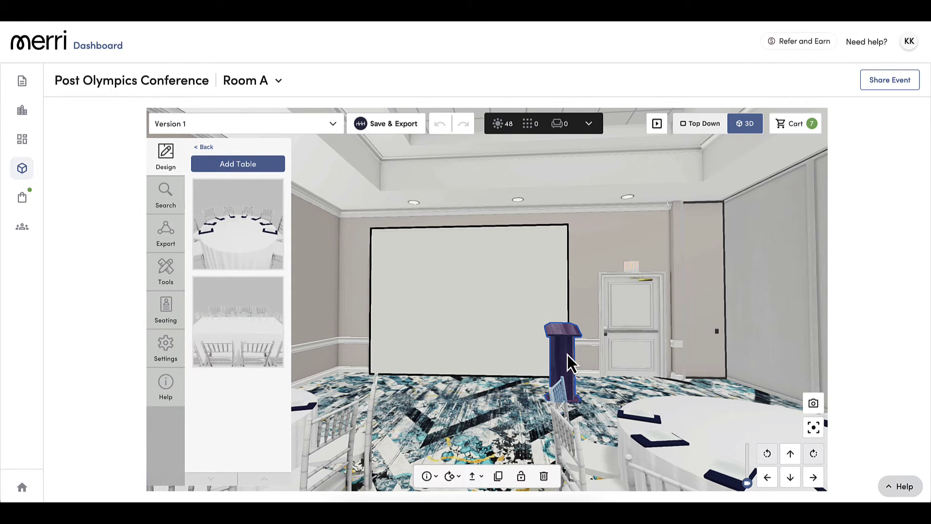
click(452, 477)
mouse_move(449, 447)
mouse_down()
mouse_move(488, 449)
mouse_move(454, 450)
mouse_up()
click(453, 387)
click(479, 476)
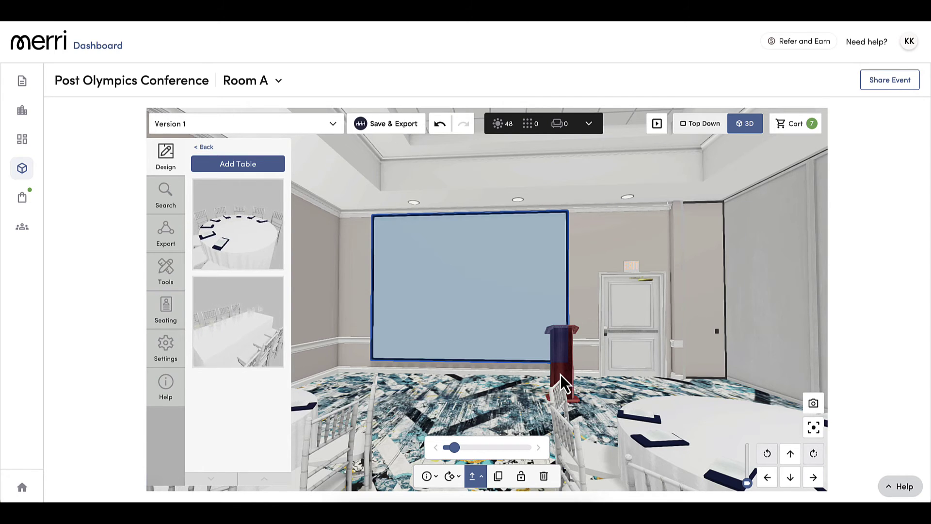
mouse_move(560, 375)
mouse_down()
mouse_move(579, 363)
mouse_move(551, 374)
mouse_move(400, 389)
mouse_move(386, 379)
mouse_move(569, 363)
mouse_move(545, 375)
mouse_up()
click(572, 371)
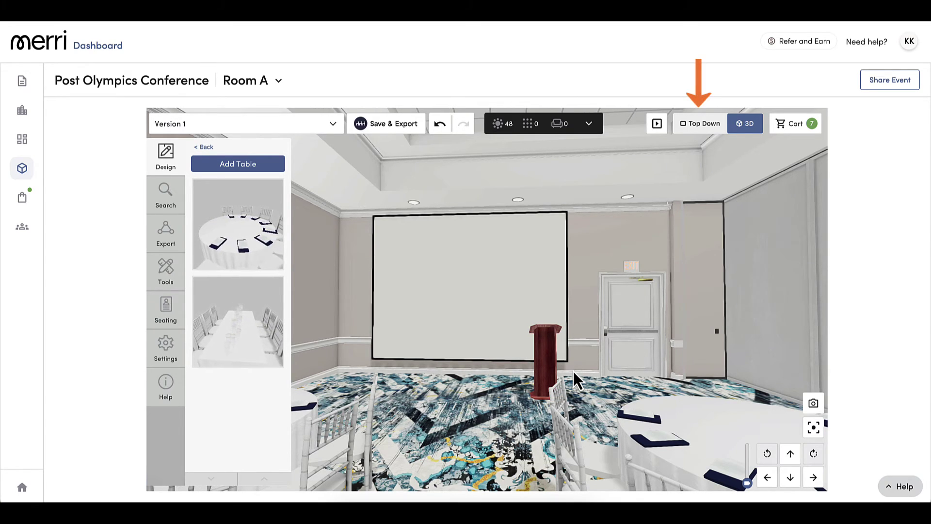
Switch to Top Down view with the 2D Floorplan layer on and Table Numbers off.
click(694, 125)
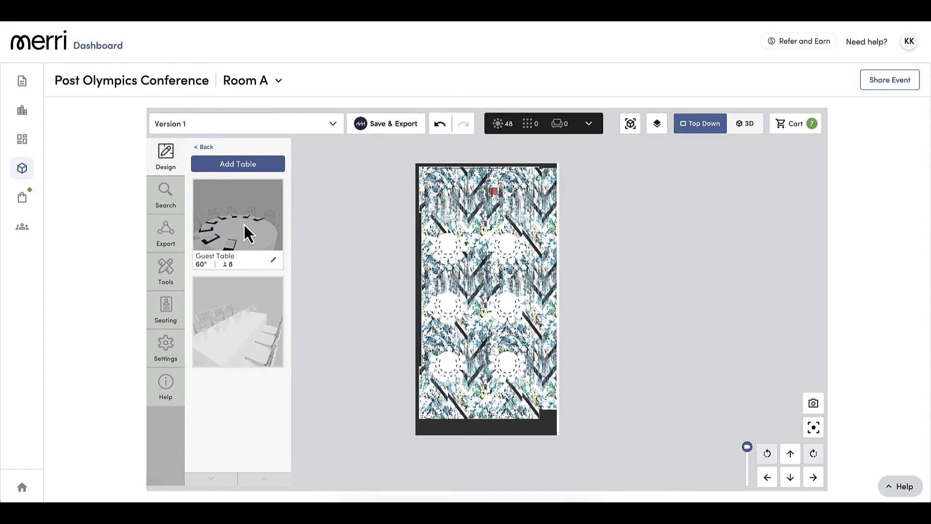
click(658, 125)
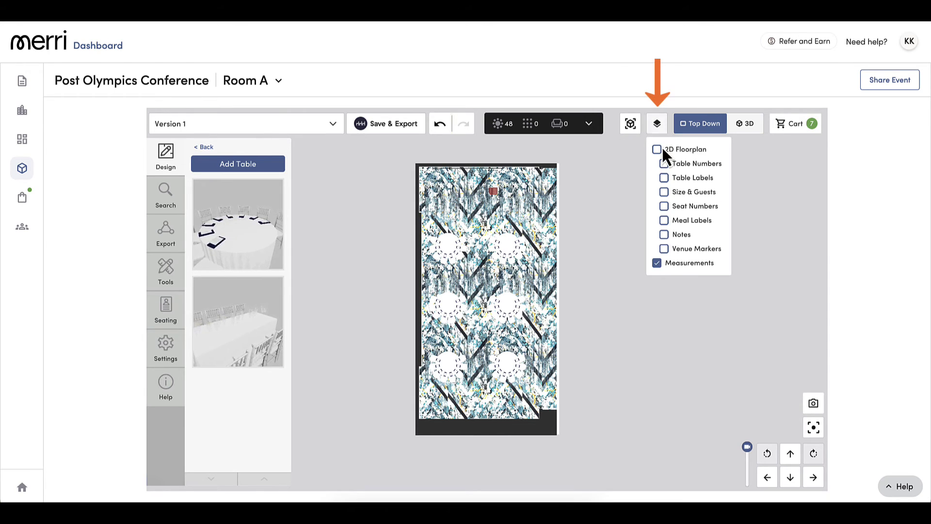
click(656, 149)
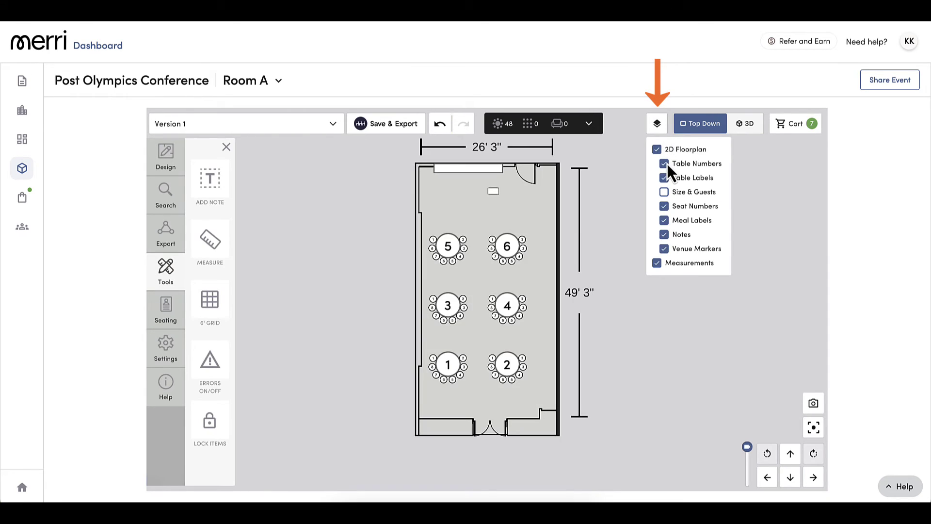
click(664, 164)
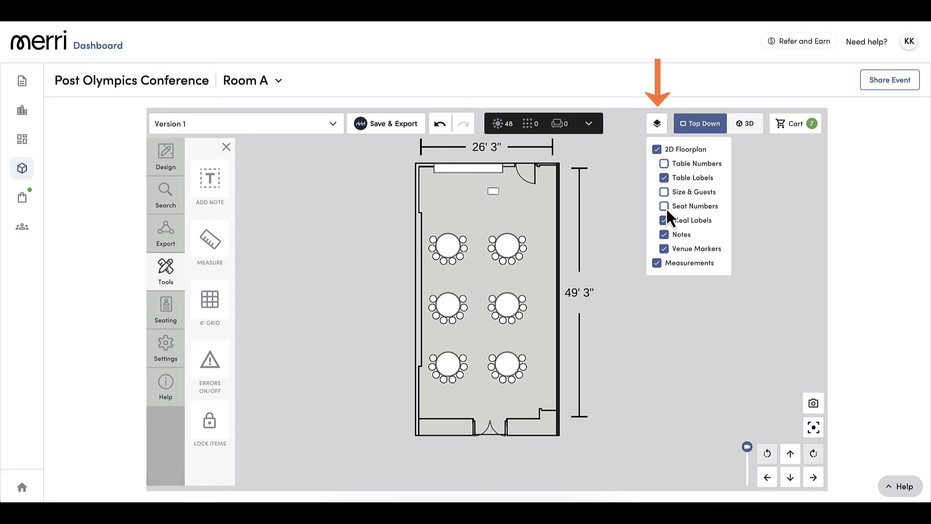
click(632, 127)
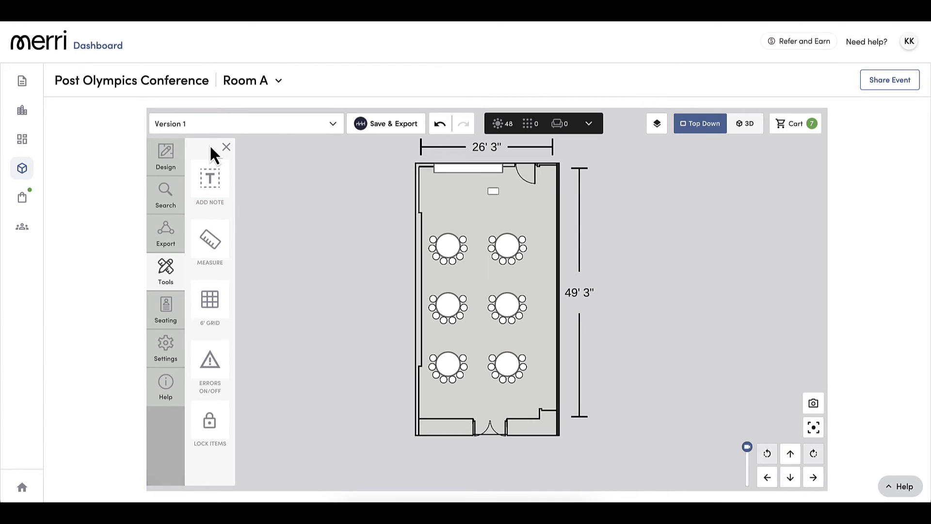
Rename the Version 1 layout to 'Room A (48 people)' and save and export it to Tripleseat.
click(190, 127)
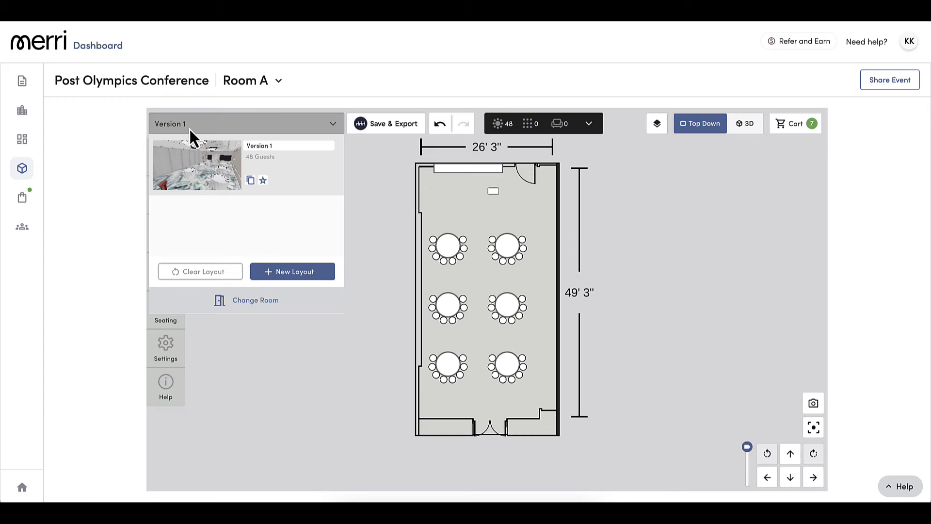
double_click(281, 147)
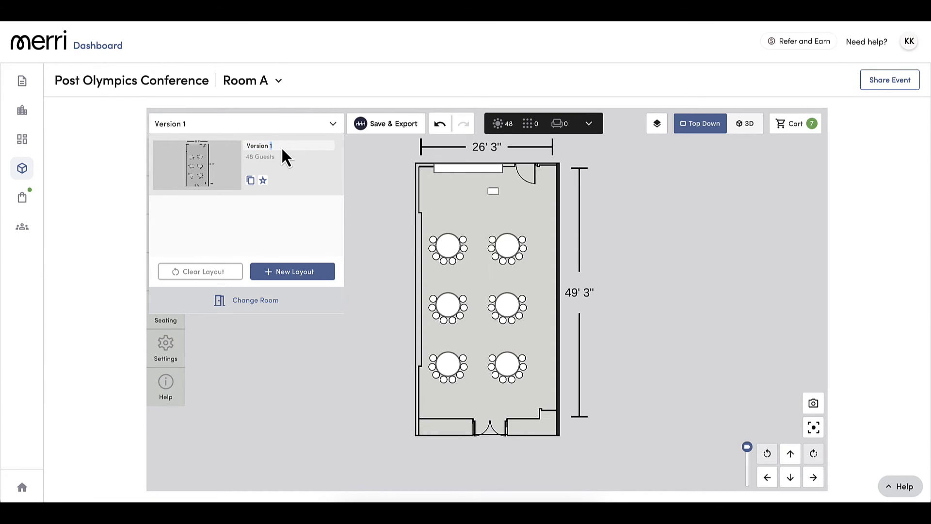
key(BackSpace)
key(BackSpace)
key(BackSpace)
key(BackSpace)
key(BackSpace)
key(BackSpace)
key(BackSpace)
key(BackSpace)
text(Room A (48 people)
click(362, 199)
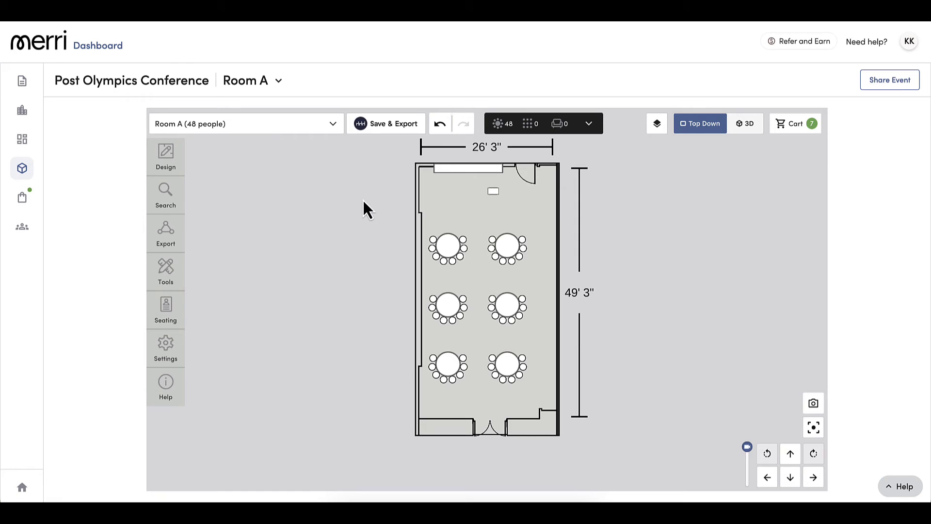
click(394, 125)
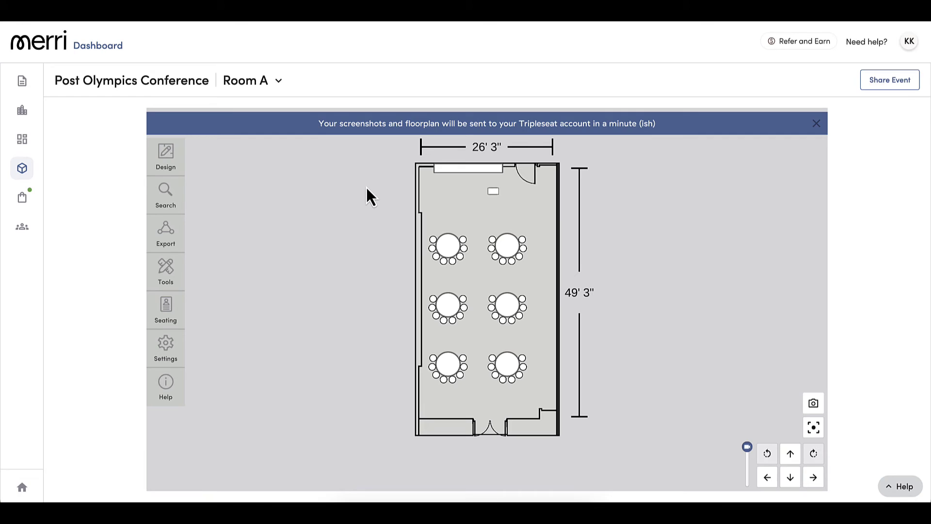
Dismiss the export confirmation and create a new layout design version.
click(817, 124)
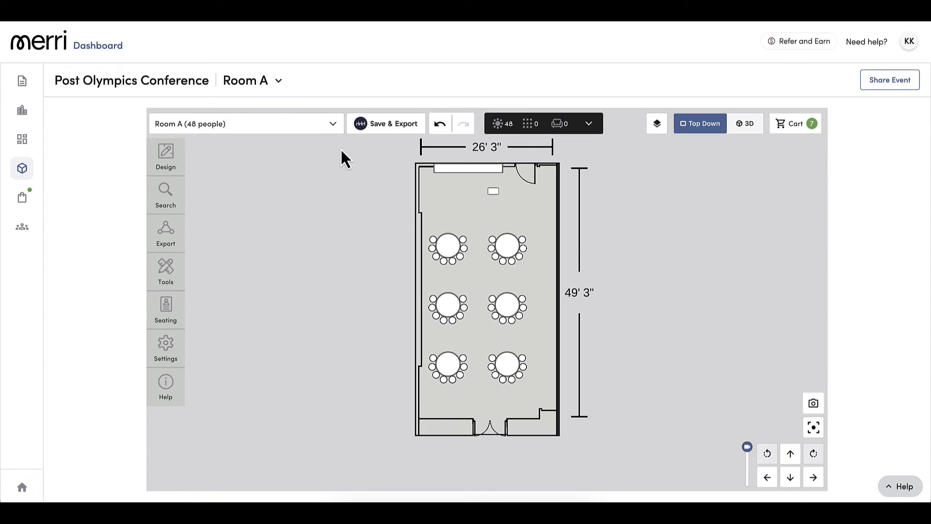
click(333, 125)
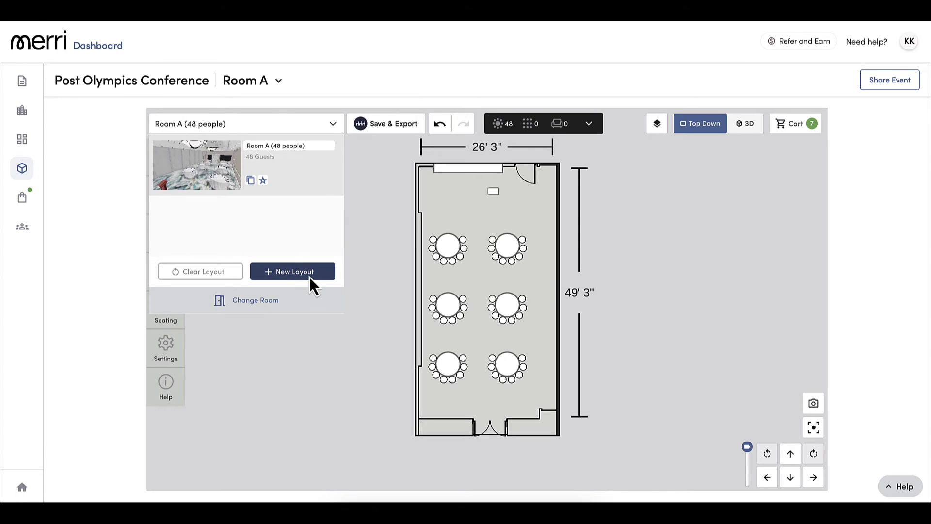
click(293, 277)
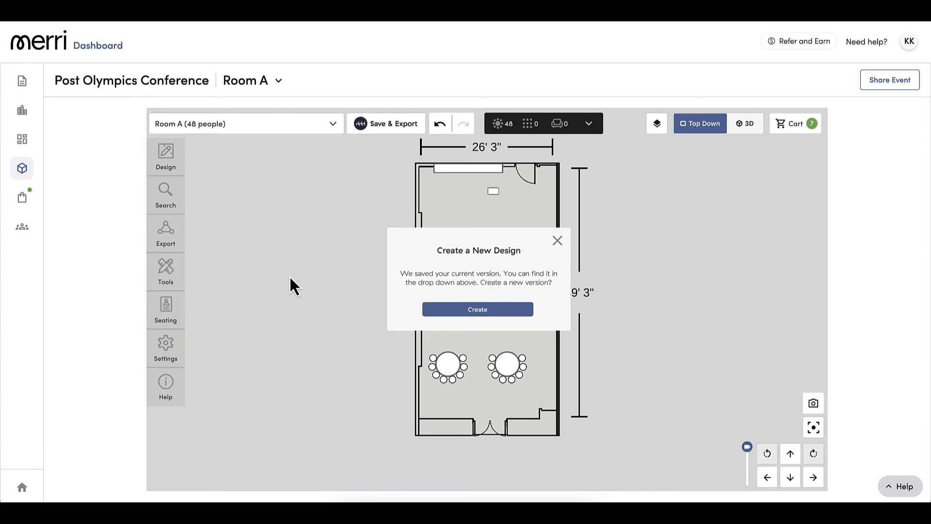
click(472, 309)
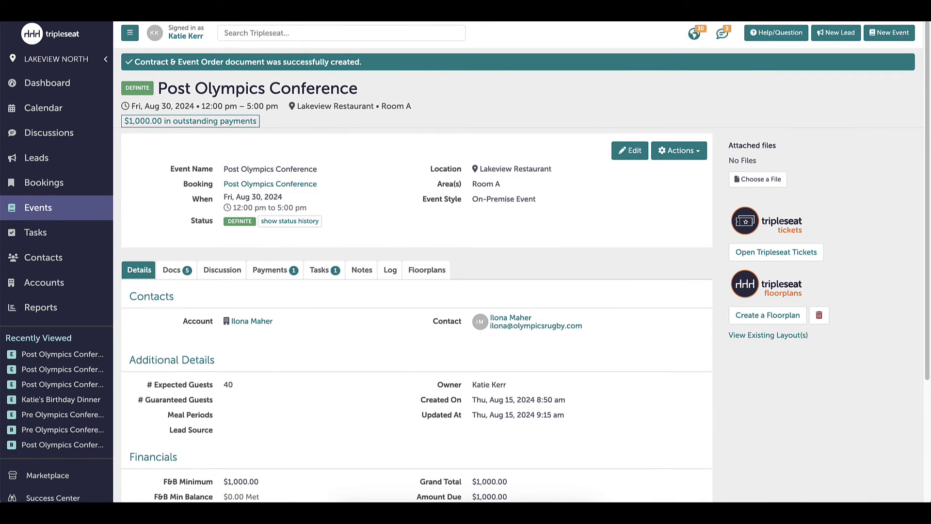
Check the Room A (48 people) images under Floorplans, then go to the event's documents list.
click(442, 280)
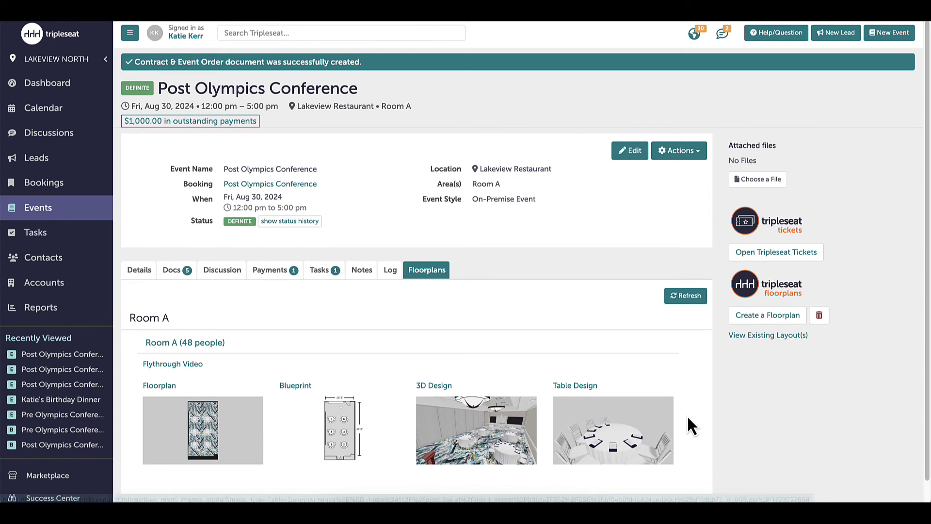
scroll(689, 426, down, 1)
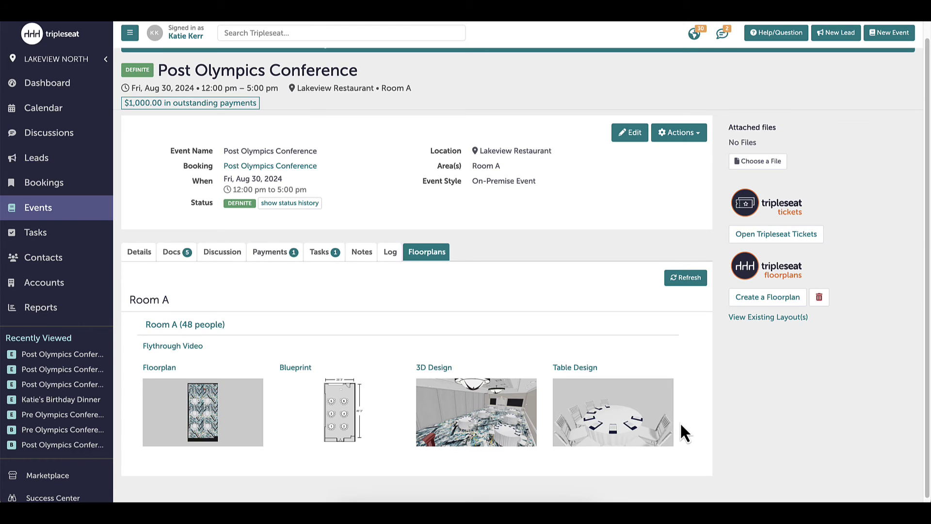
click(180, 255)
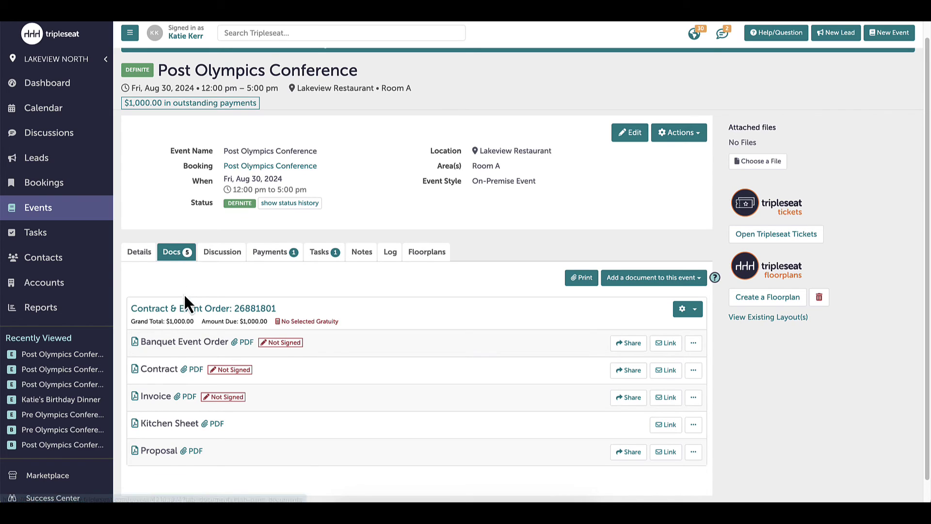
Insert Merri's Blueprint Image 1 into the Contract & Event Order's Setup section and update it.
click(188, 315)
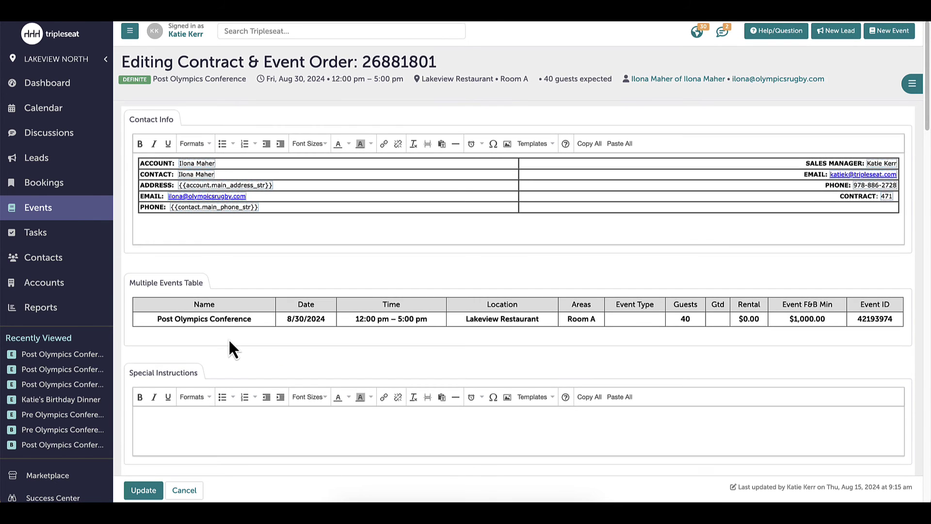
scroll(228, 338, down, 4)
scroll(229, 339, down, 2)
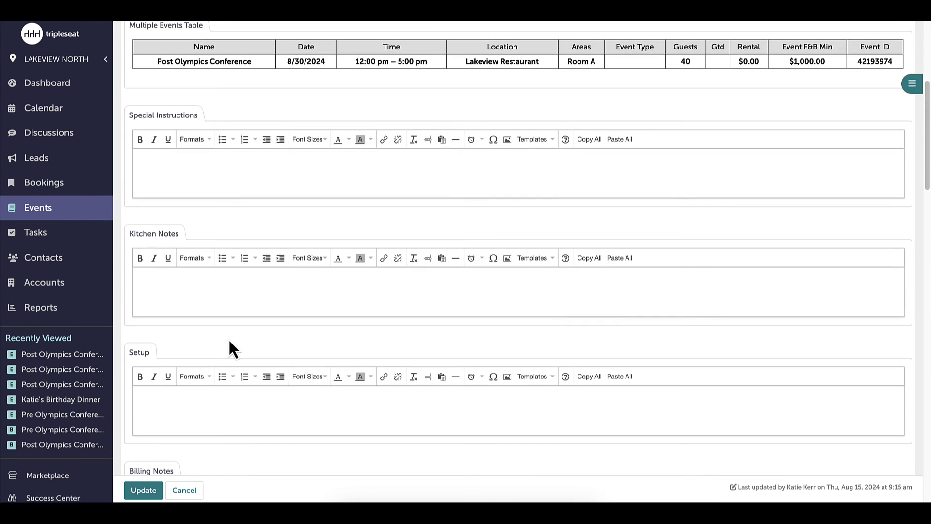
click(184, 403)
right_click(183, 403)
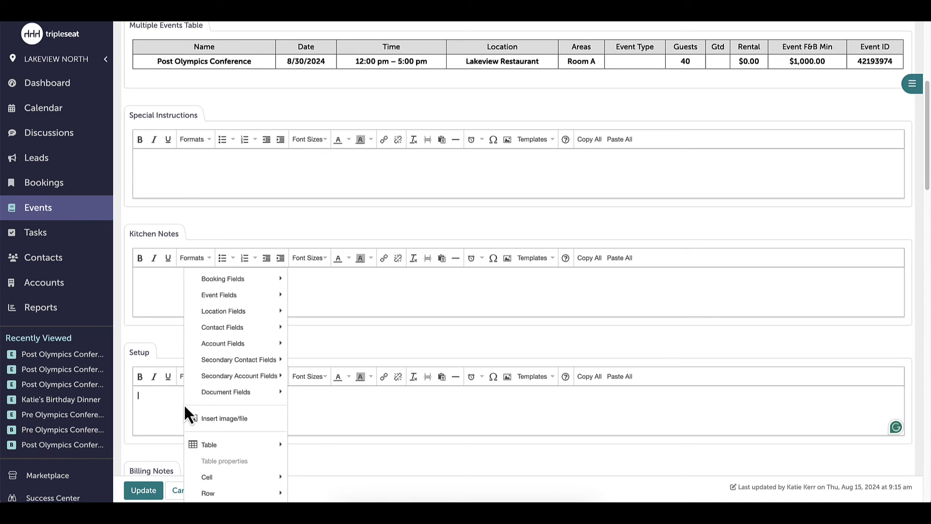
mouse_move(241, 299)
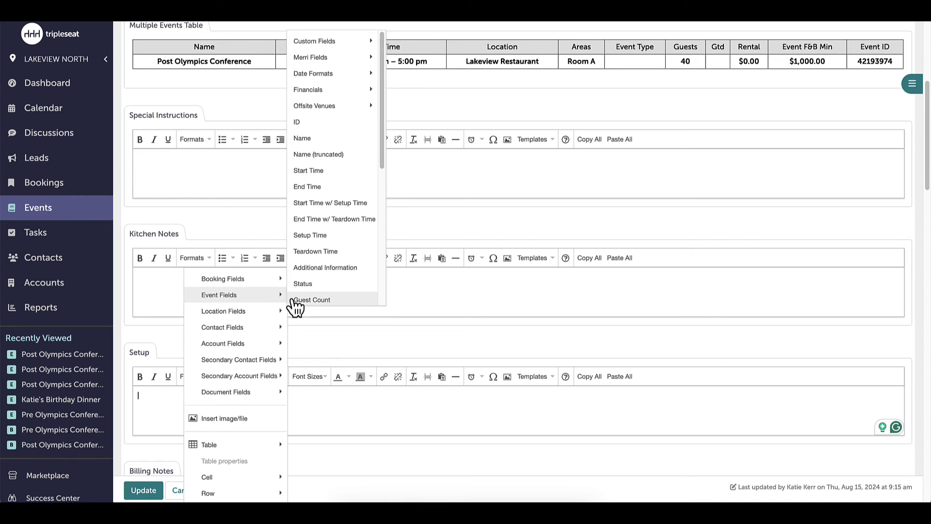
mouse_move(309, 57)
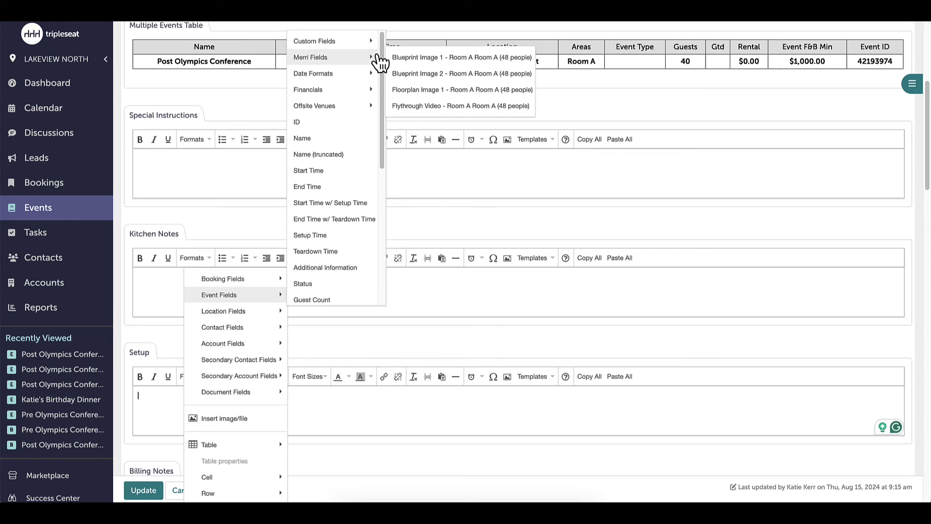
click(429, 60)
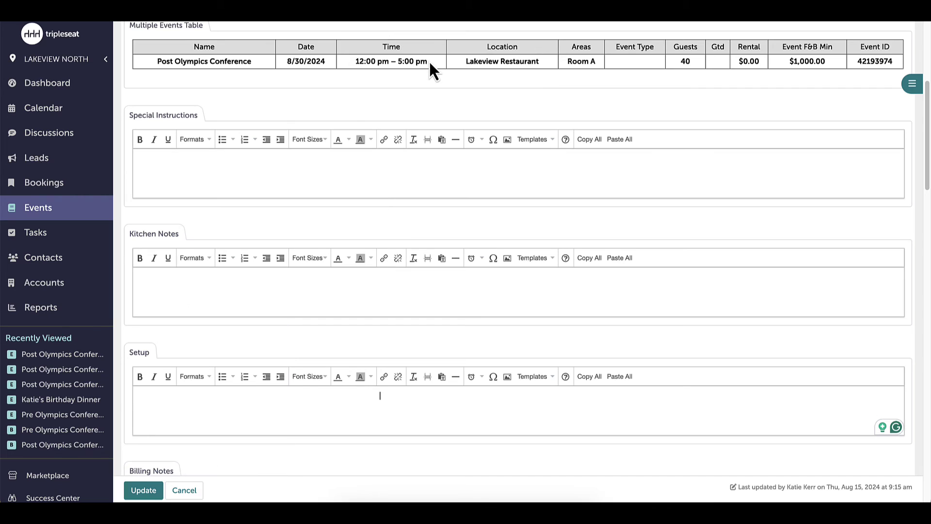
click(143, 491)
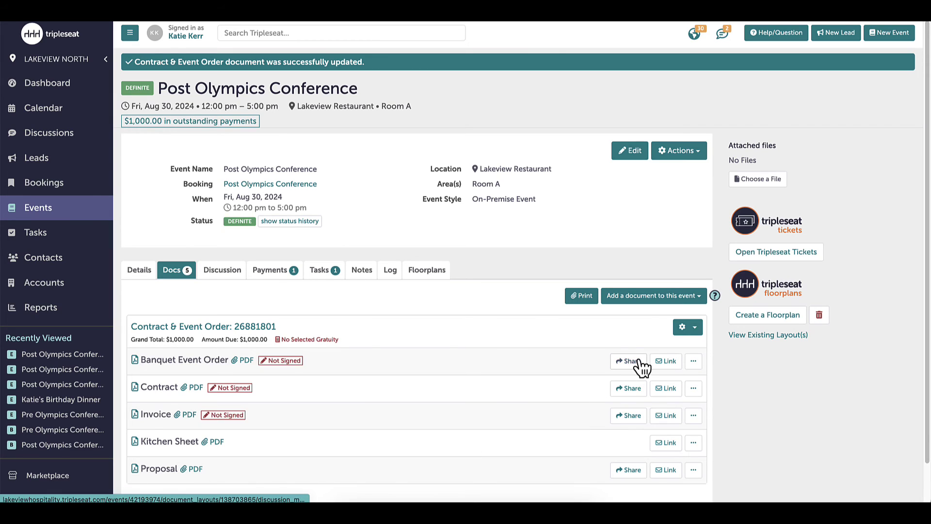
Share the Banquet Event Order with the guest via the Default Document Email template, then view discussions.
click(638, 360)
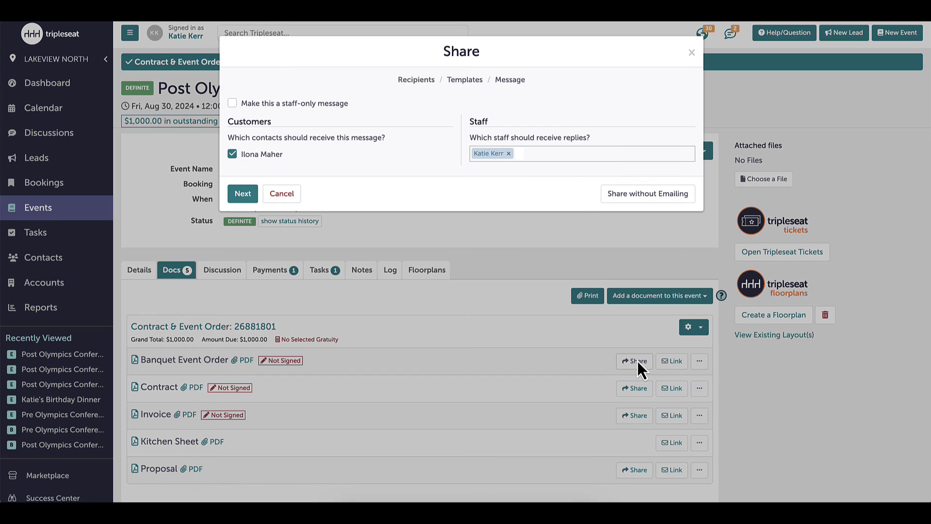
click(241, 193)
click(342, 137)
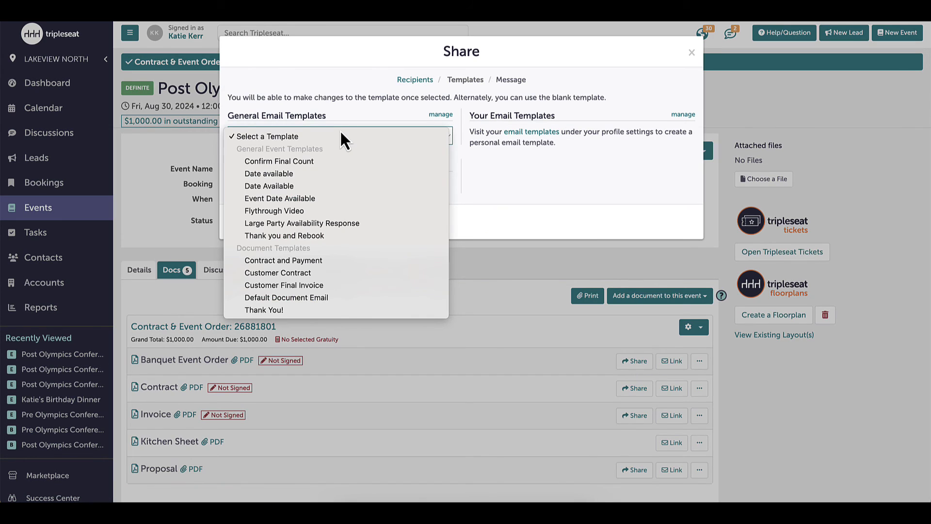
click(315, 298)
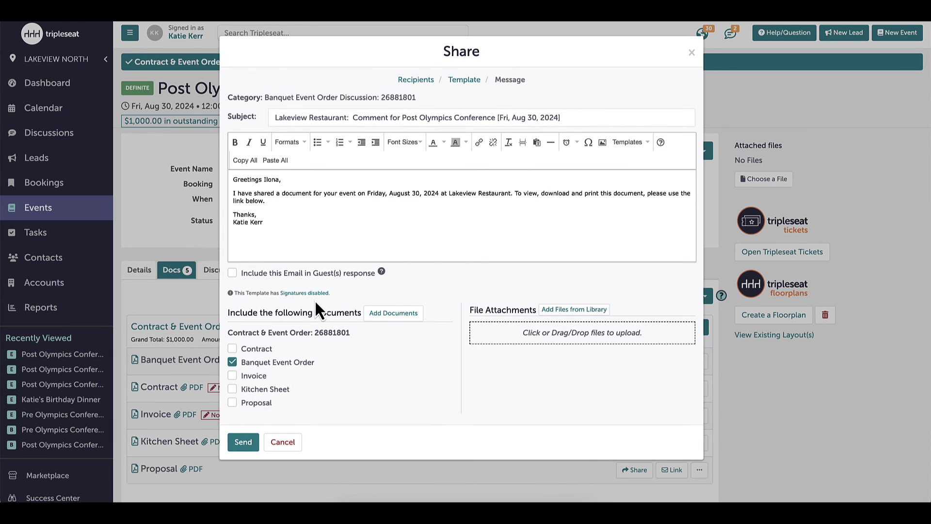
click(244, 442)
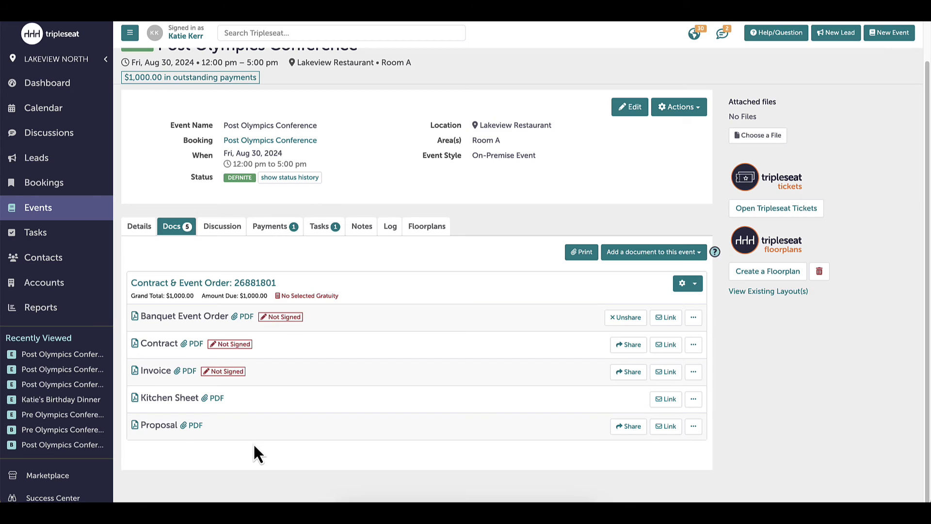
click(224, 229)
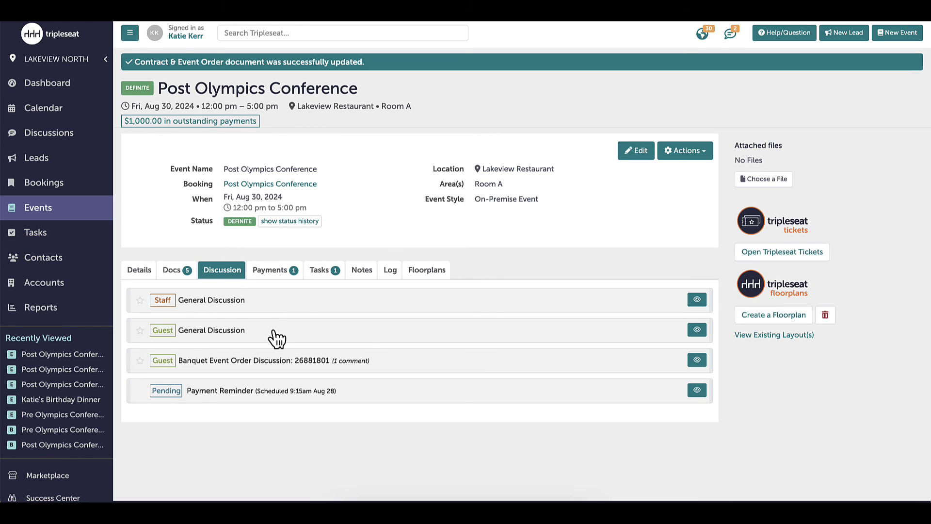
Start an email reply in the guest General Discussion using the Flythrough Video template.
click(277, 338)
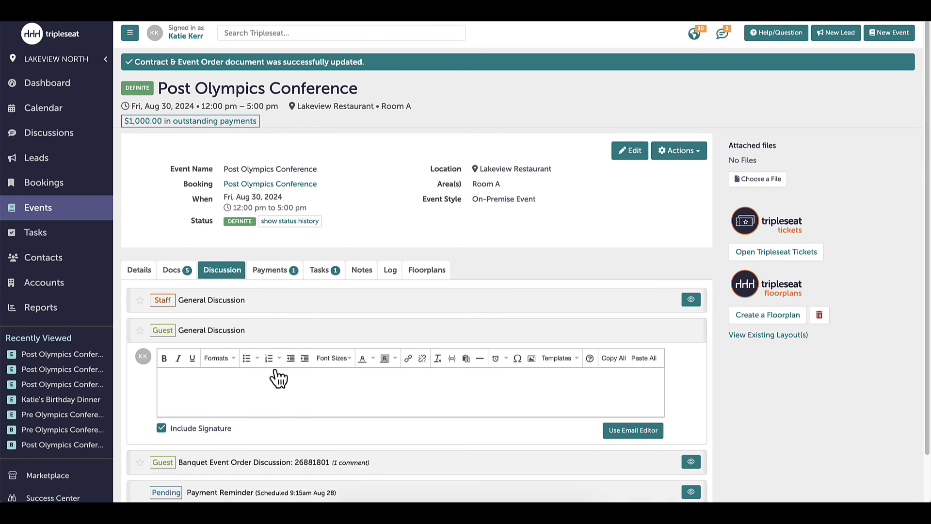
click(285, 387)
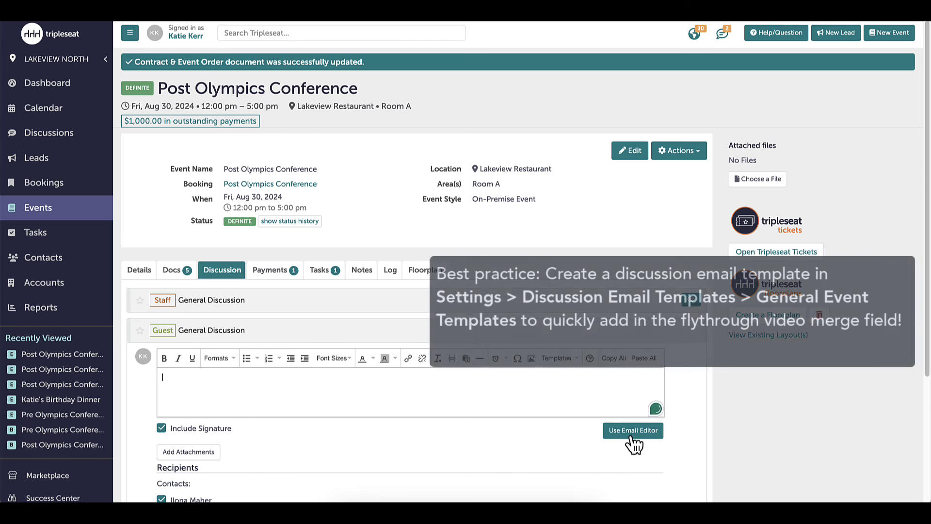
click(631, 433)
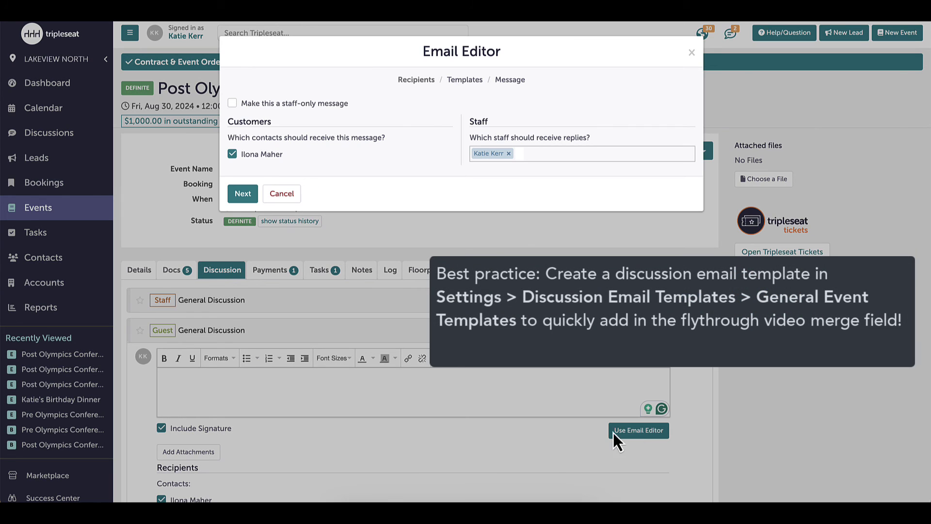
click(248, 194)
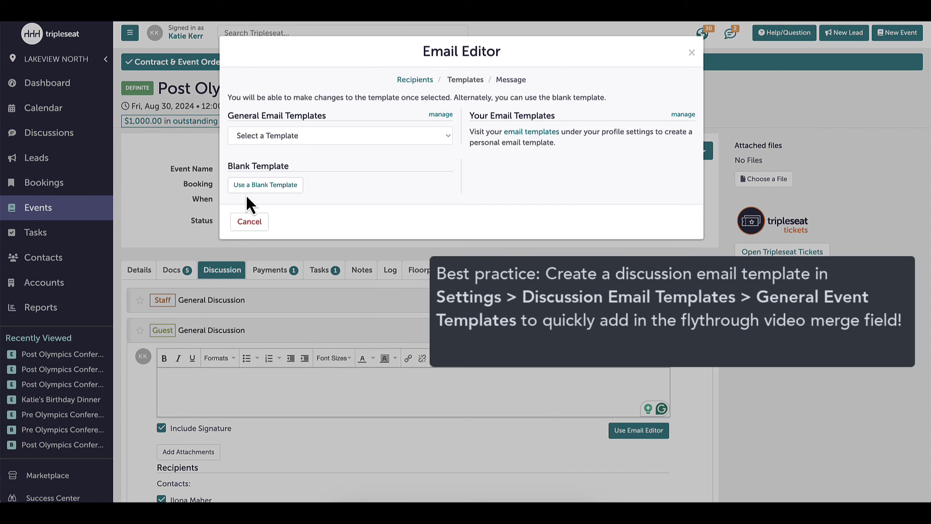
click(334, 136)
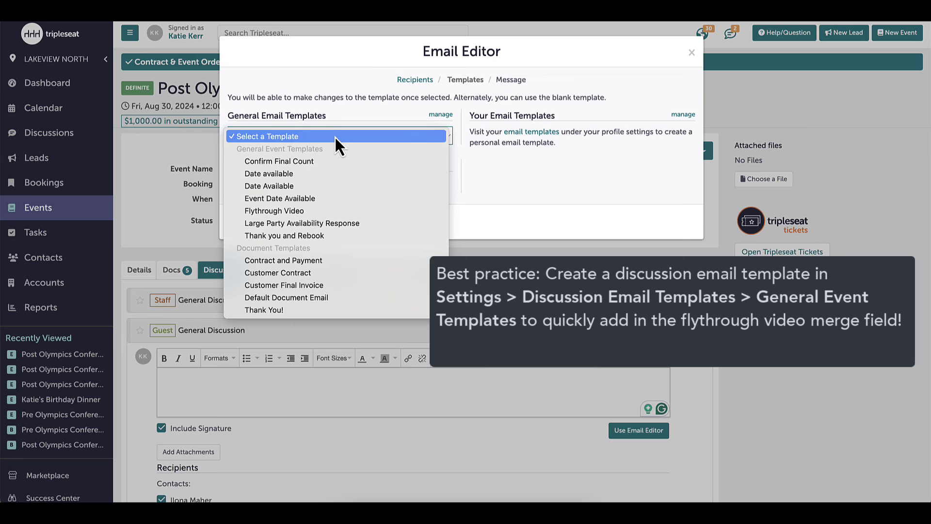
click(287, 211)
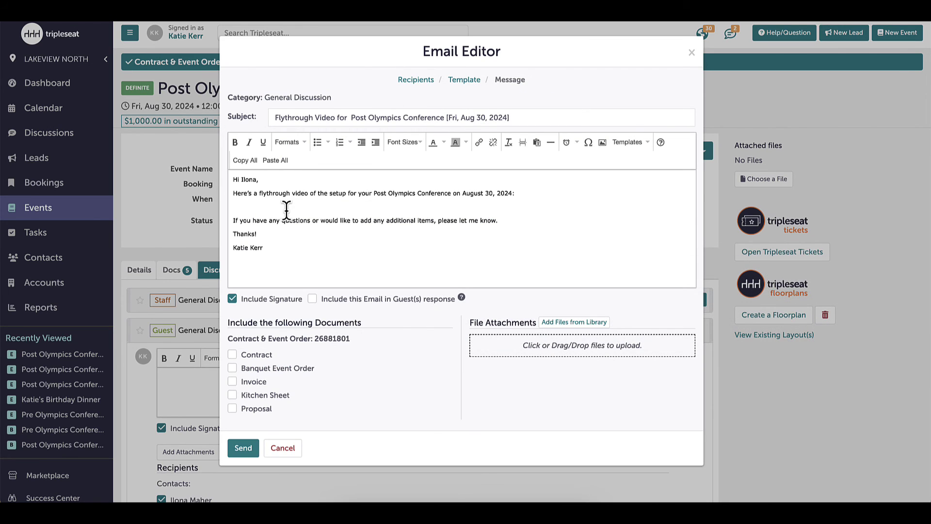
Insert the Merri Flythrough Video field after the event date line in the message.
click(523, 194)
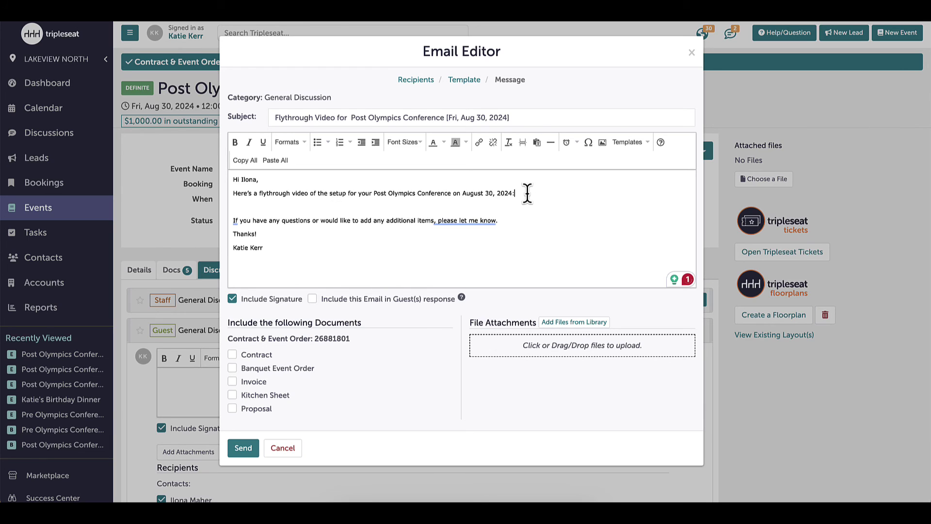
right_click(524, 192)
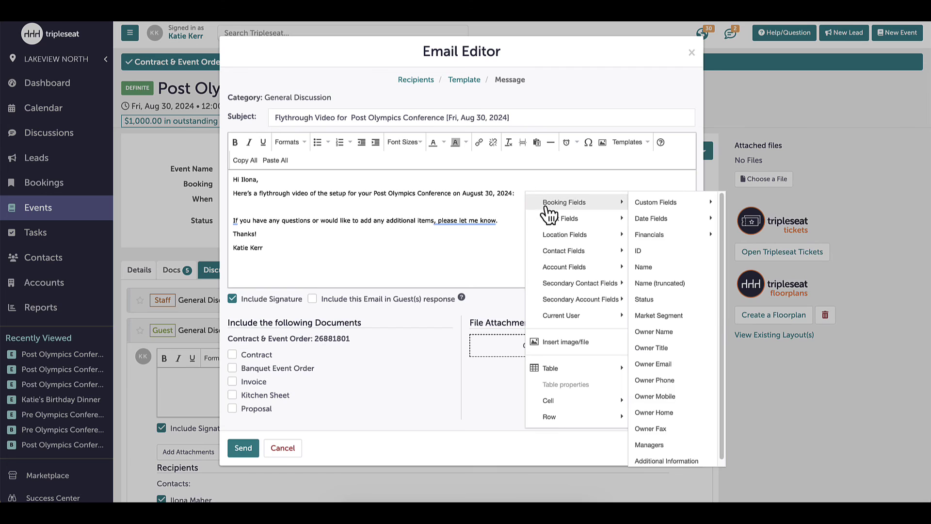
mouse_move(548, 219)
mouse_move(660, 236)
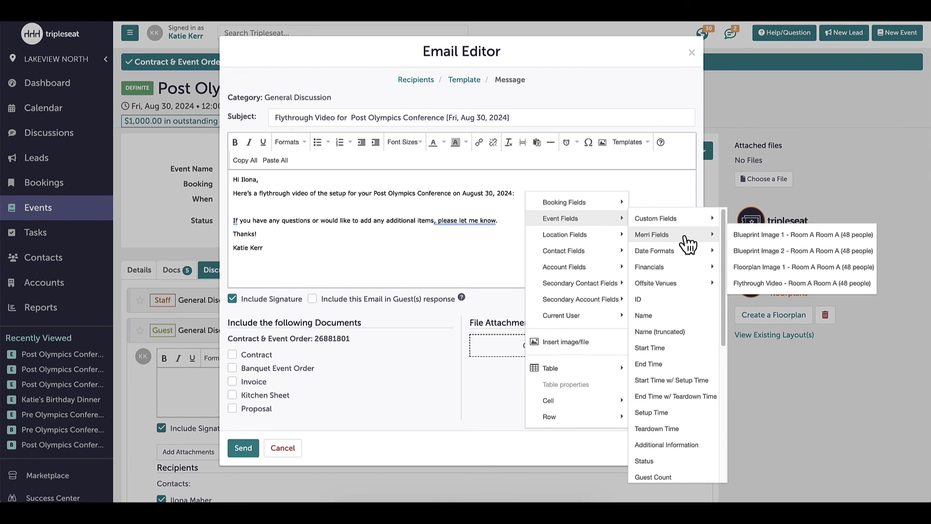
click(774, 284)
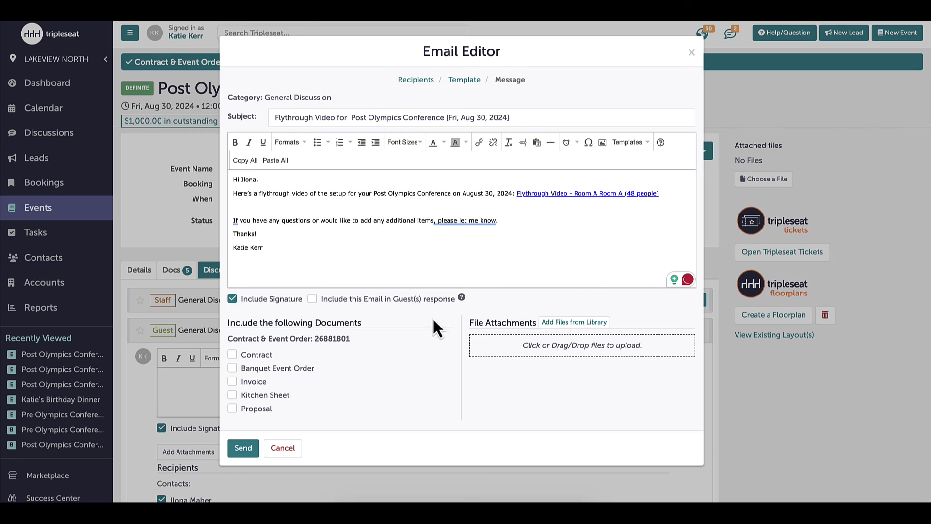
Send the flythrough email, then view the shared Banquet Event Order with its Room A blueprint in the guest portal.
click(244, 448)
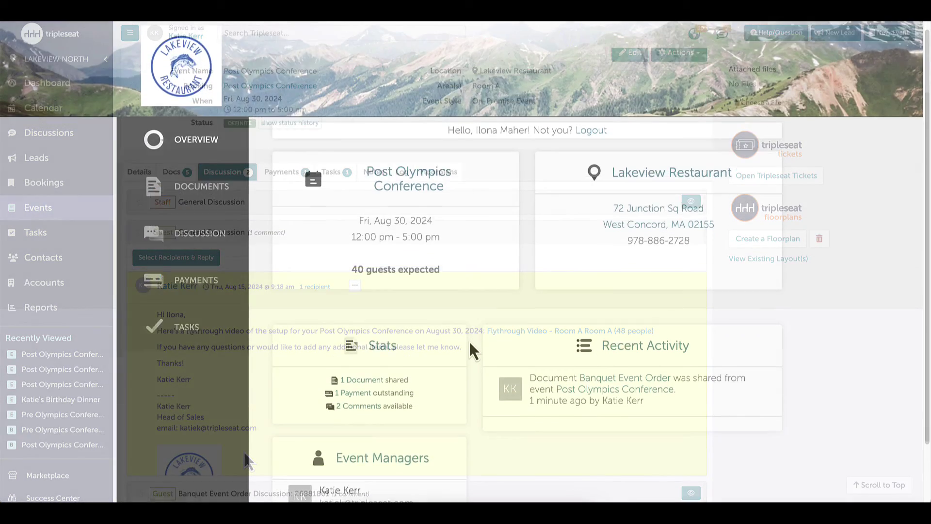
scroll(469, 340, down, 2)
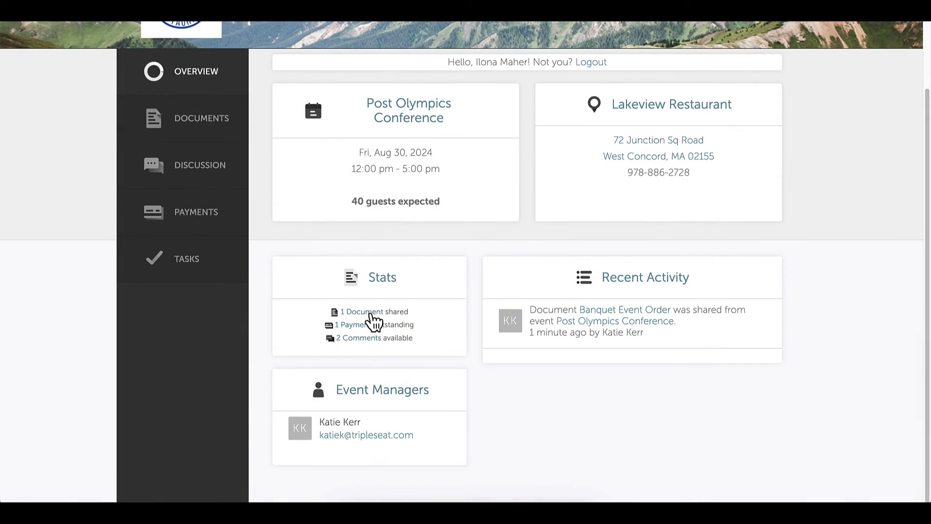
click(370, 313)
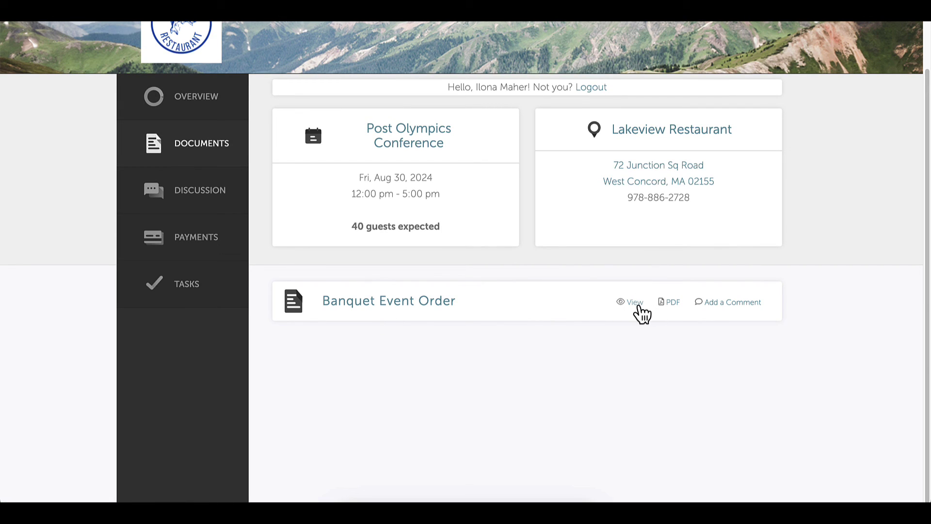
click(634, 302)
scroll(642, 315, down, 3)
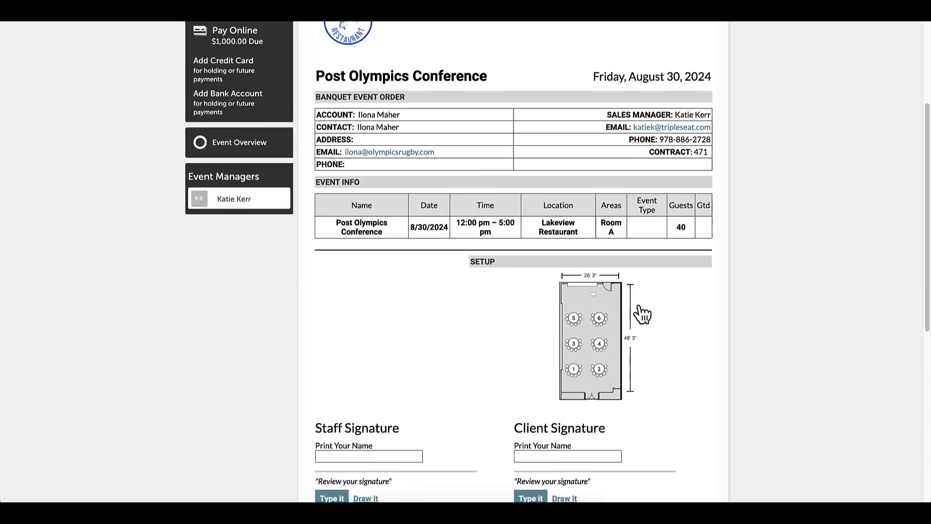
scroll(642, 314, down, 1)
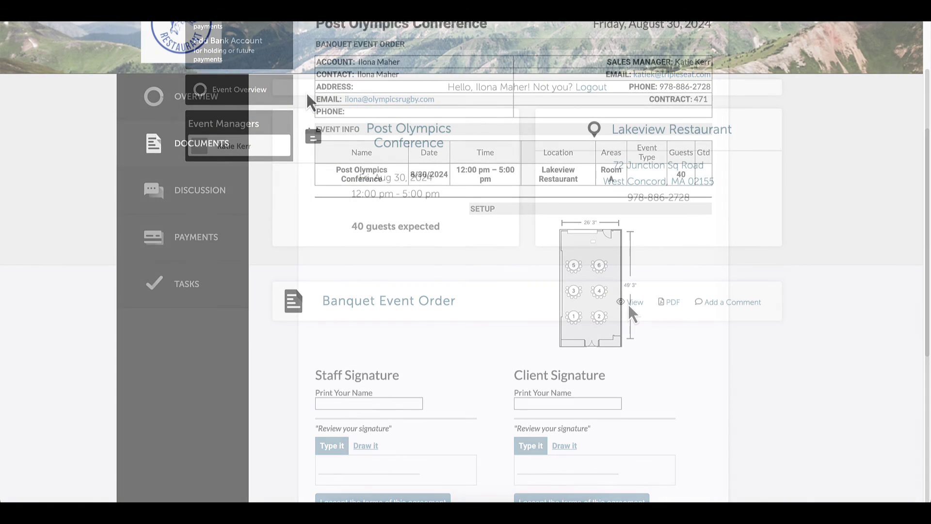
Open the Room A flythrough video link from the guest's discussion messages.
click(231, 207)
scroll(214, 199, down, 5)
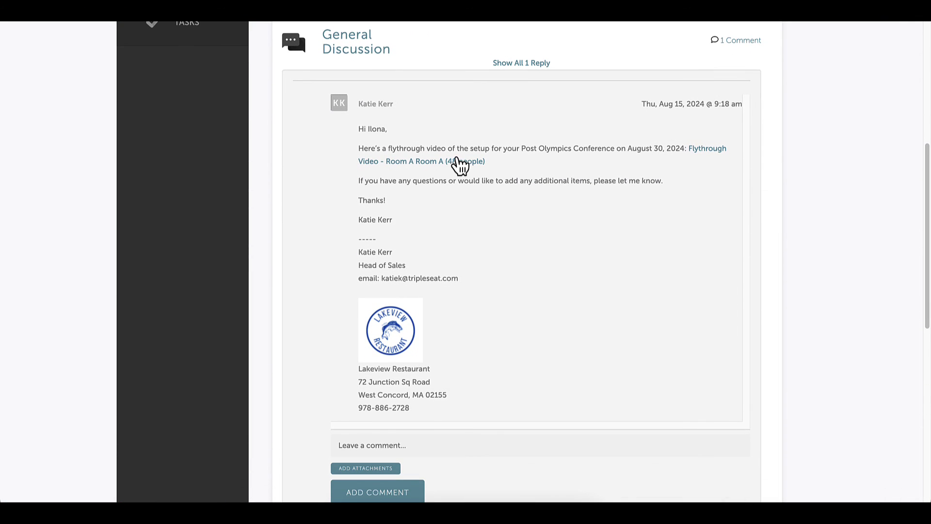
click(451, 164)
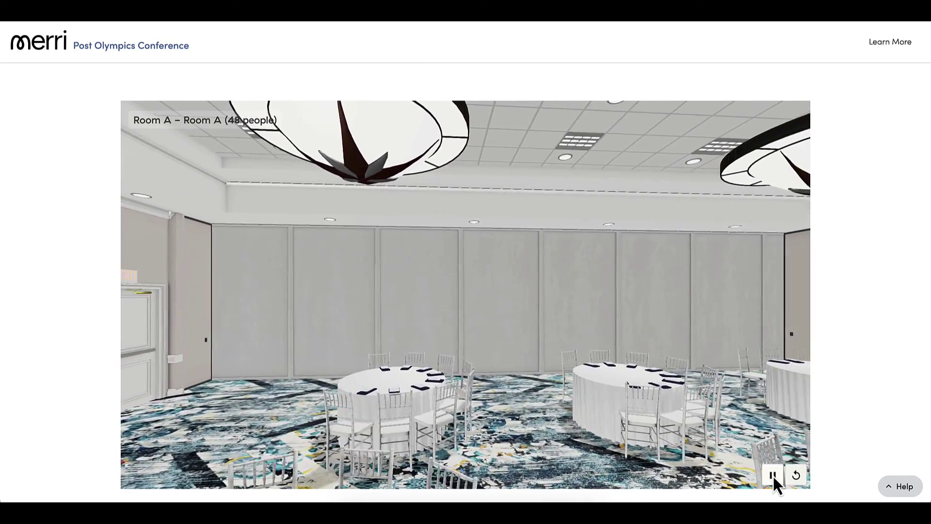
click(773, 476)
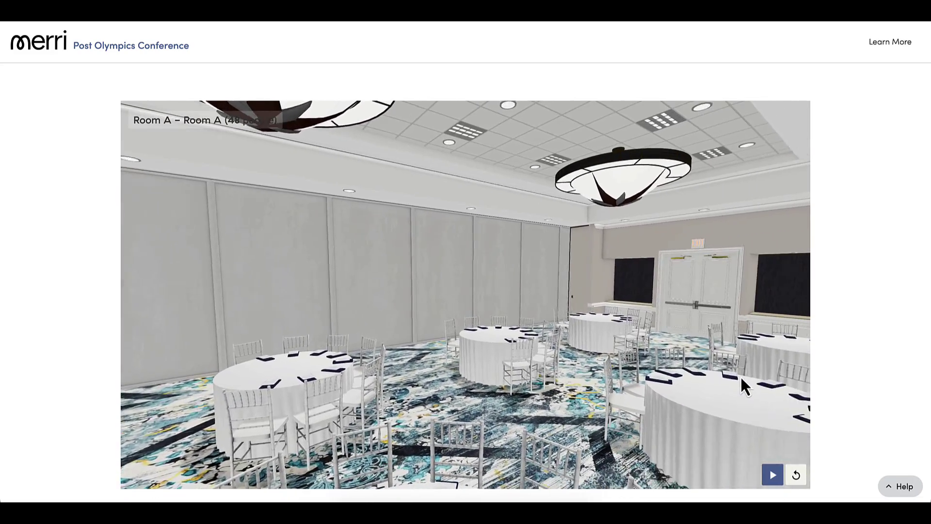
click(775, 478)
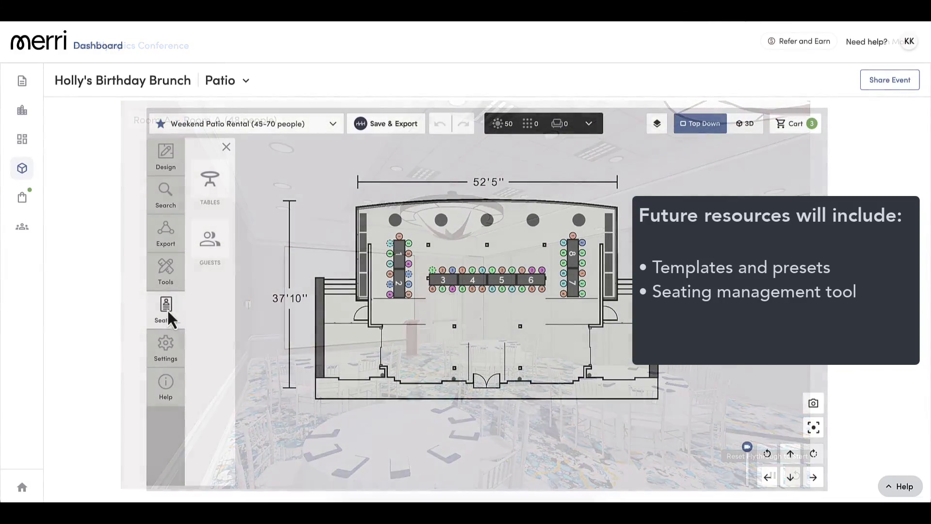
Show the seated guest list and review one guest's RSVP (Y), meal (Beef) and dietary options unchanged.
click(208, 245)
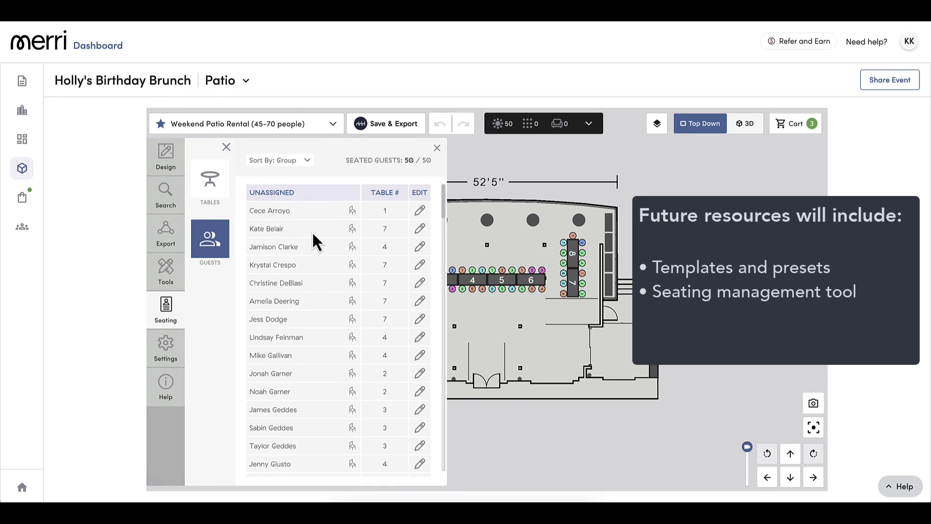
click(419, 228)
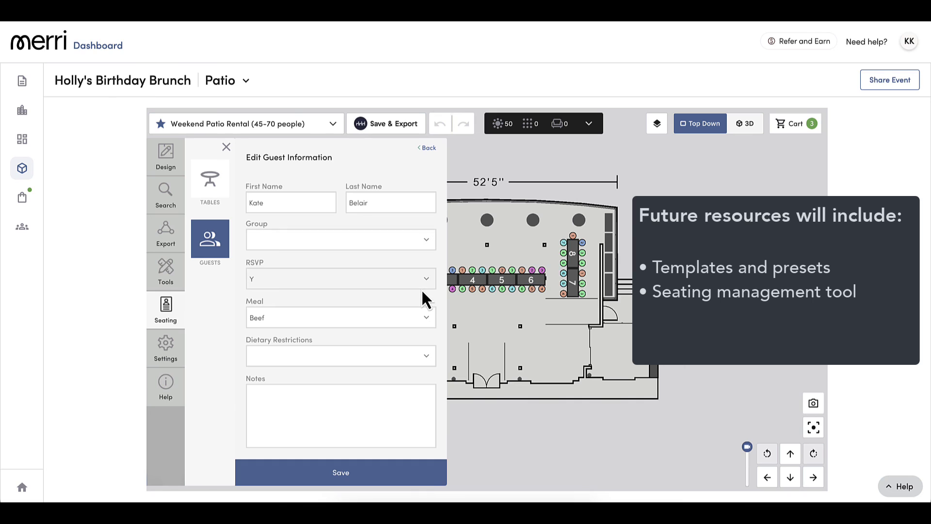
click(427, 281)
click(426, 281)
click(430, 318)
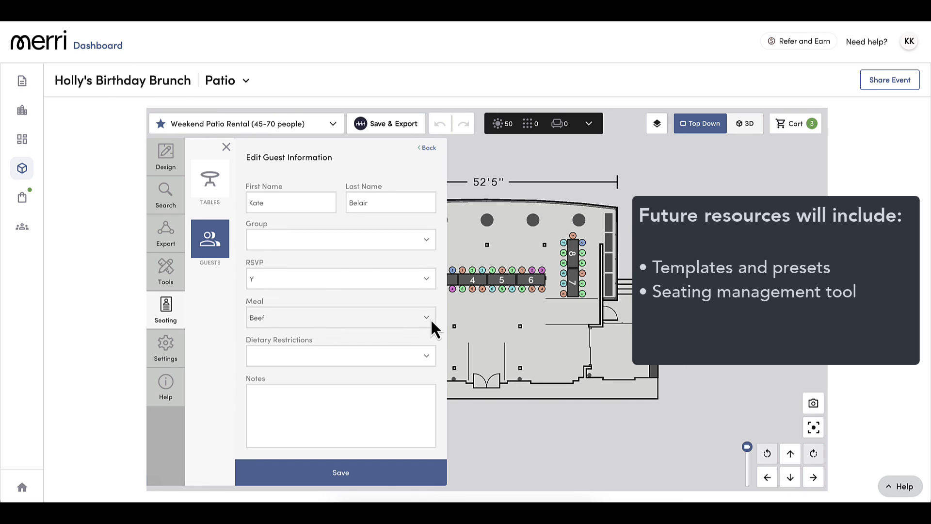
click(430, 319)
click(428, 358)
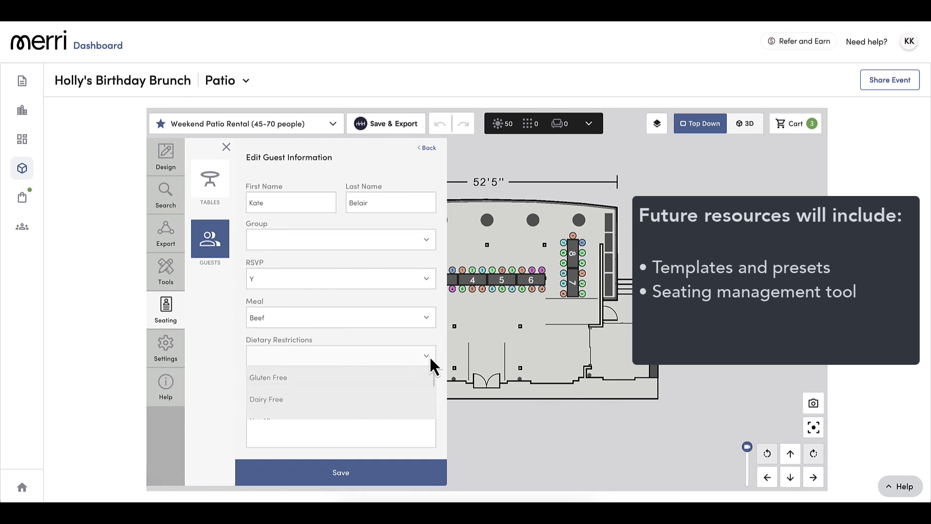
click(429, 356)
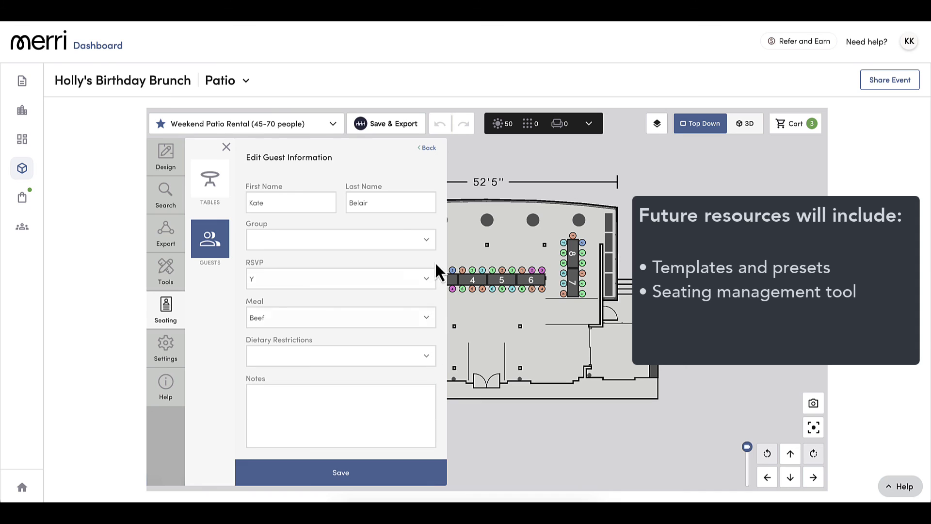
click(430, 148)
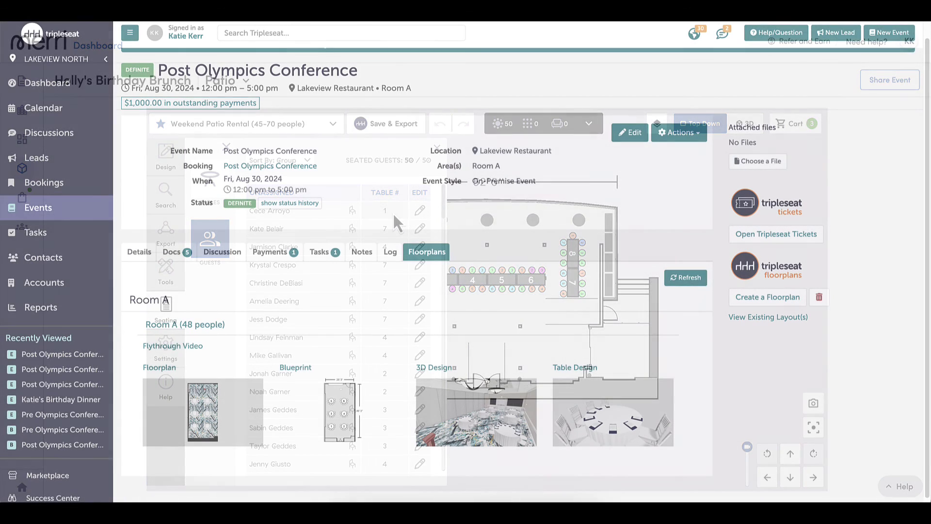